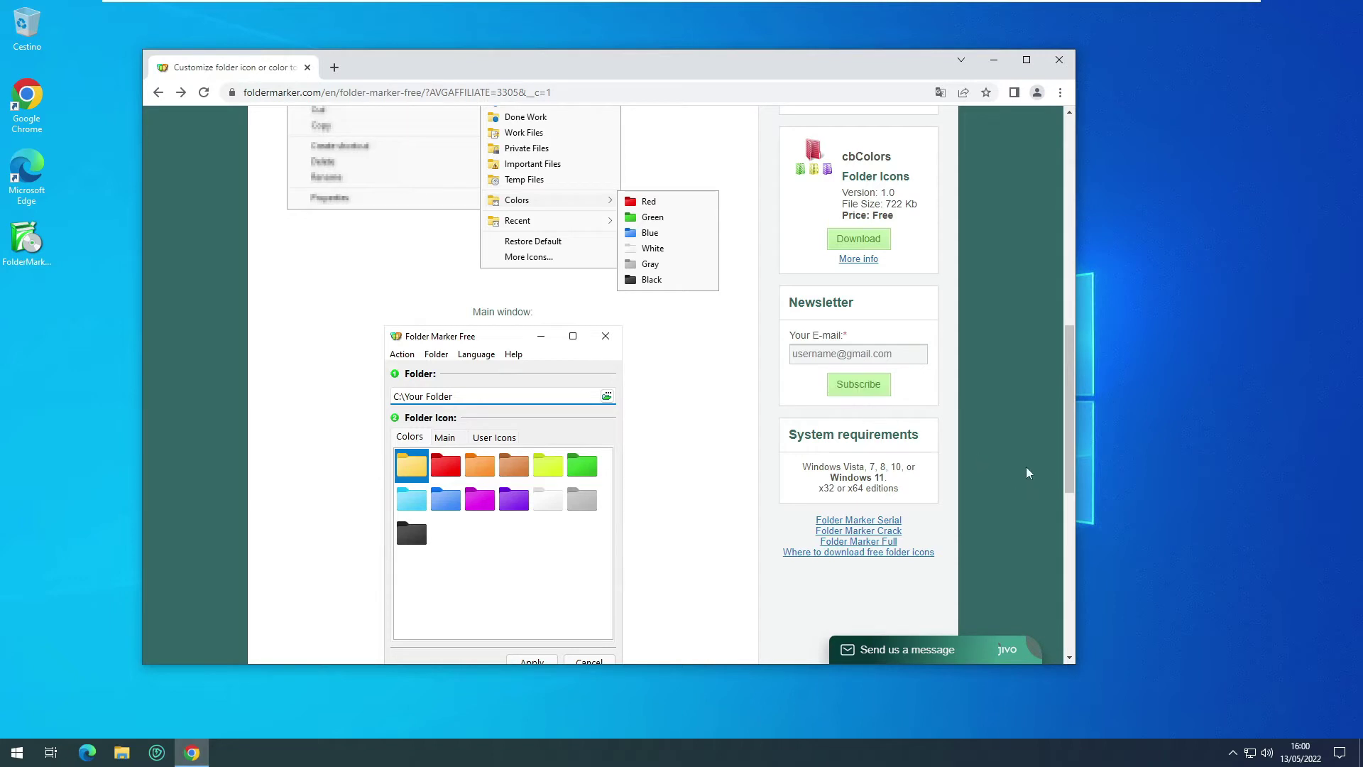
- Review the Folder Marker Free page's description, screenshots and key features, and download the program
mouse_move(1071, 467)
mouse_down()
mouse_move(1060, 271)
mouse_move(1070, 288)
mouse_up()
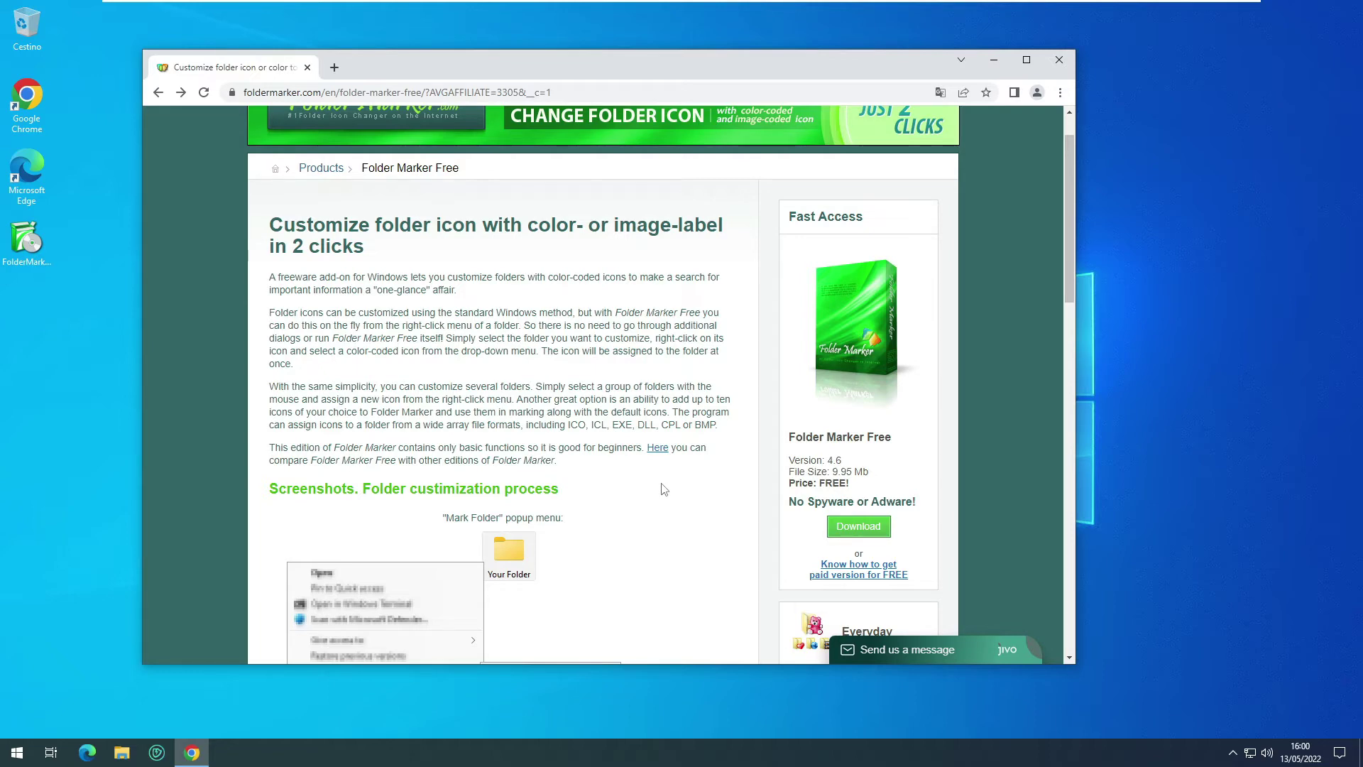
scroll(663, 487, down, 4)
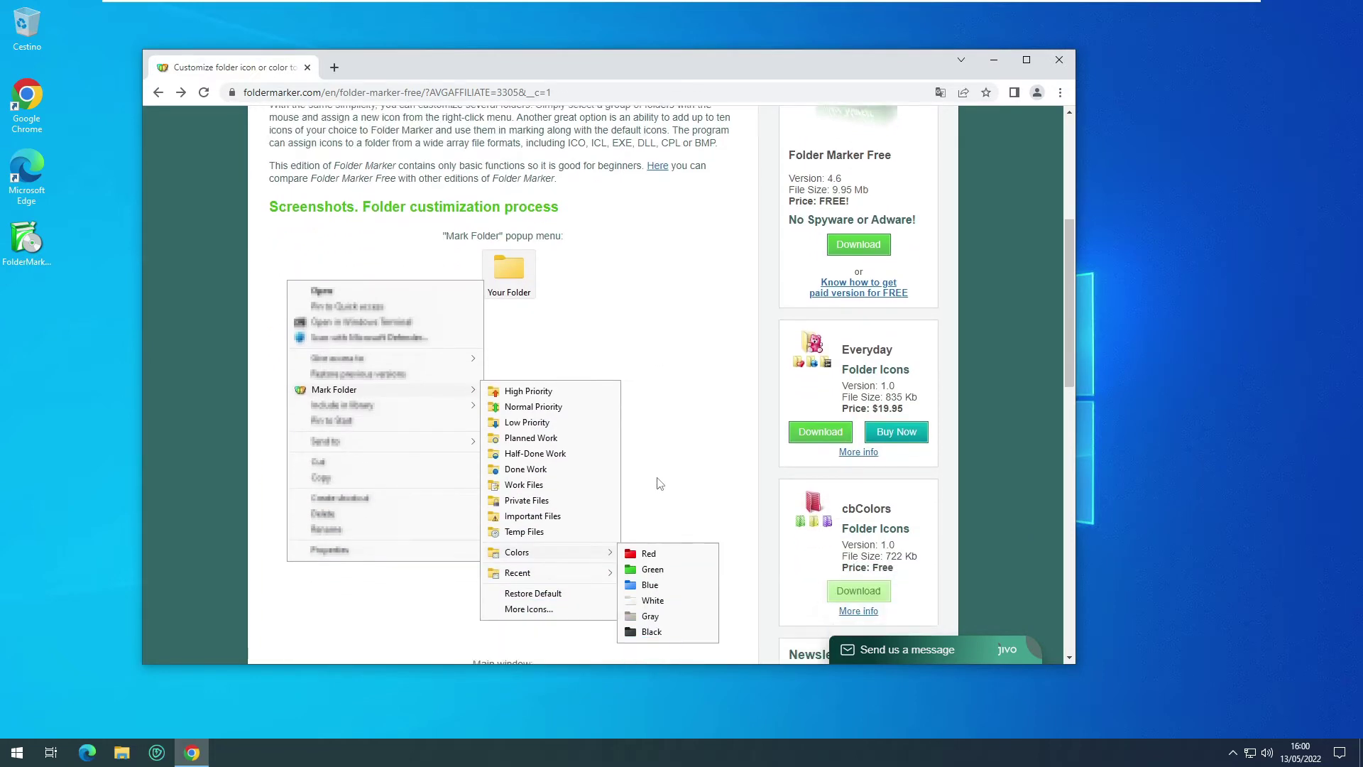
scroll(660, 484, down, 1)
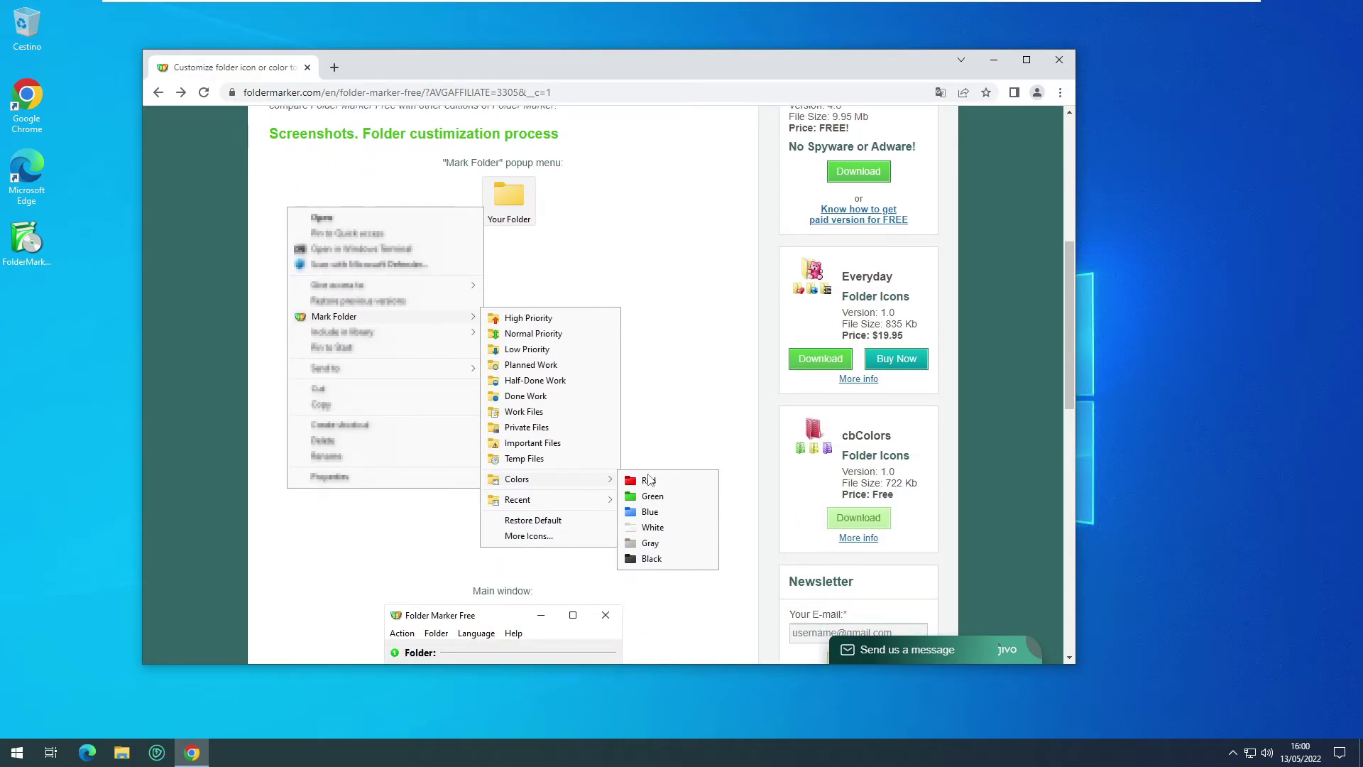
scroll(646, 560, down, 5)
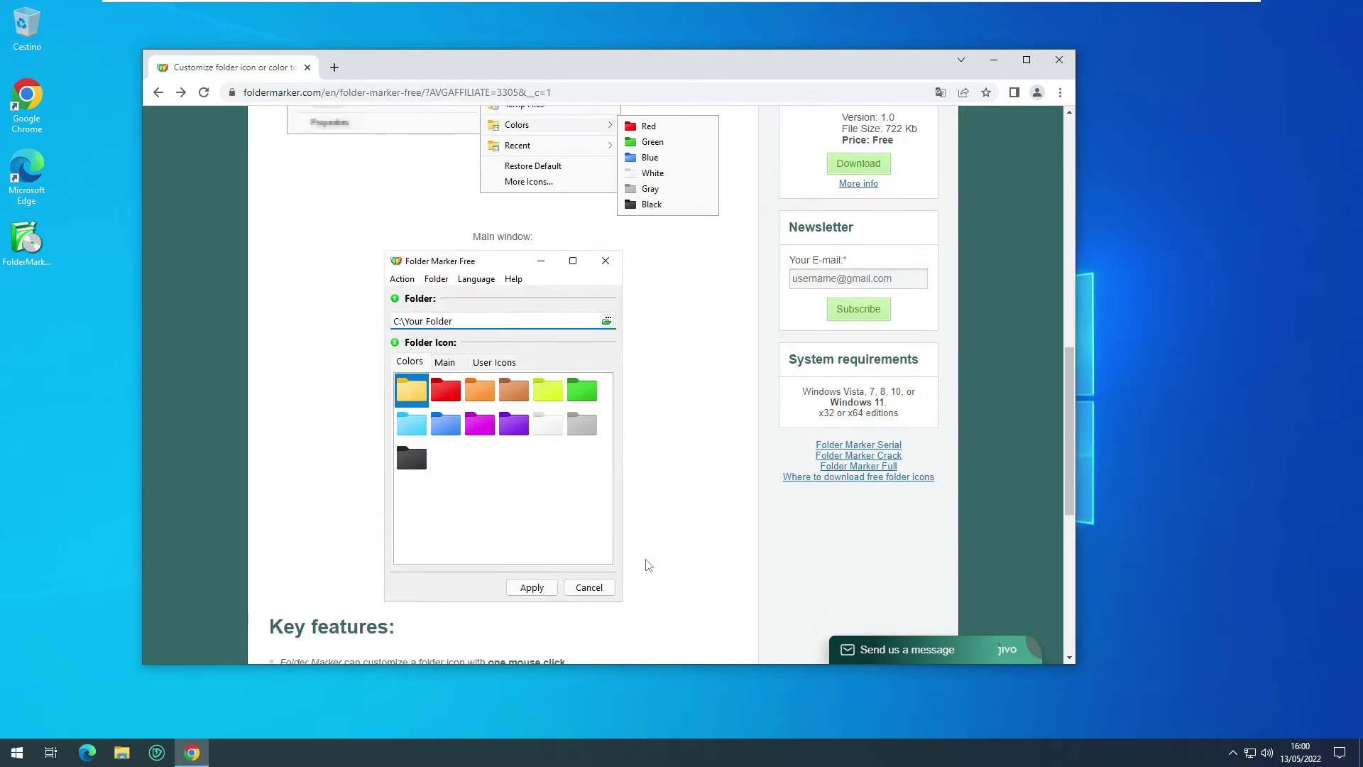
scroll(542, 478, down, 2)
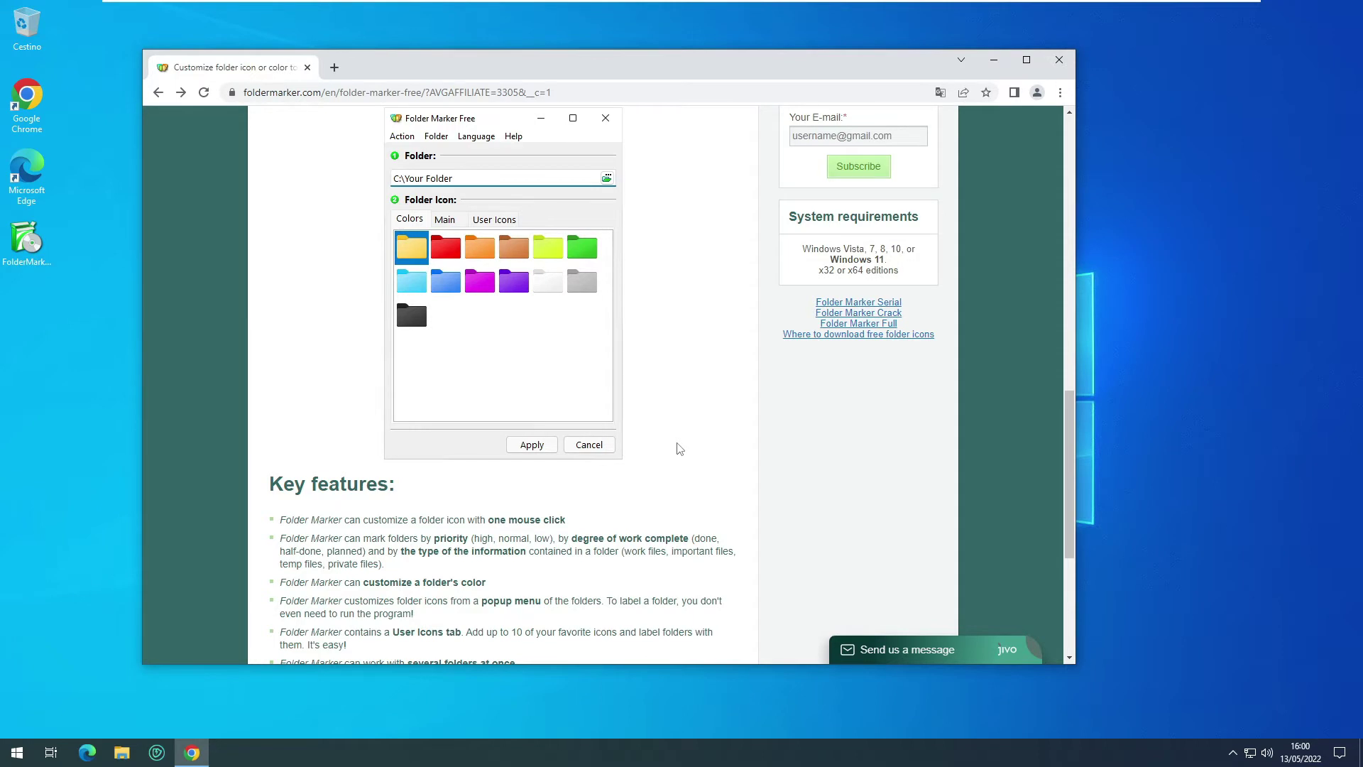
scroll(666, 450, down, 5)
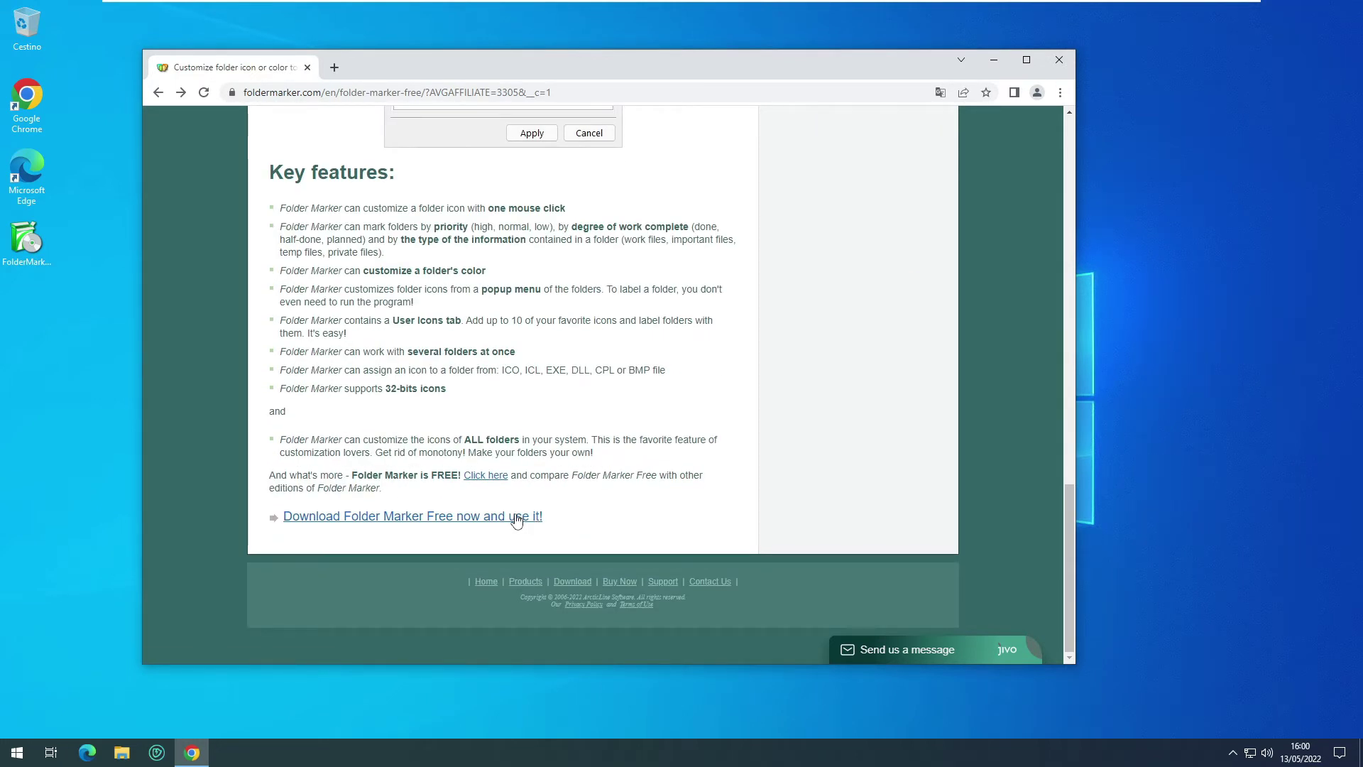
scroll(561, 495, up, 15)
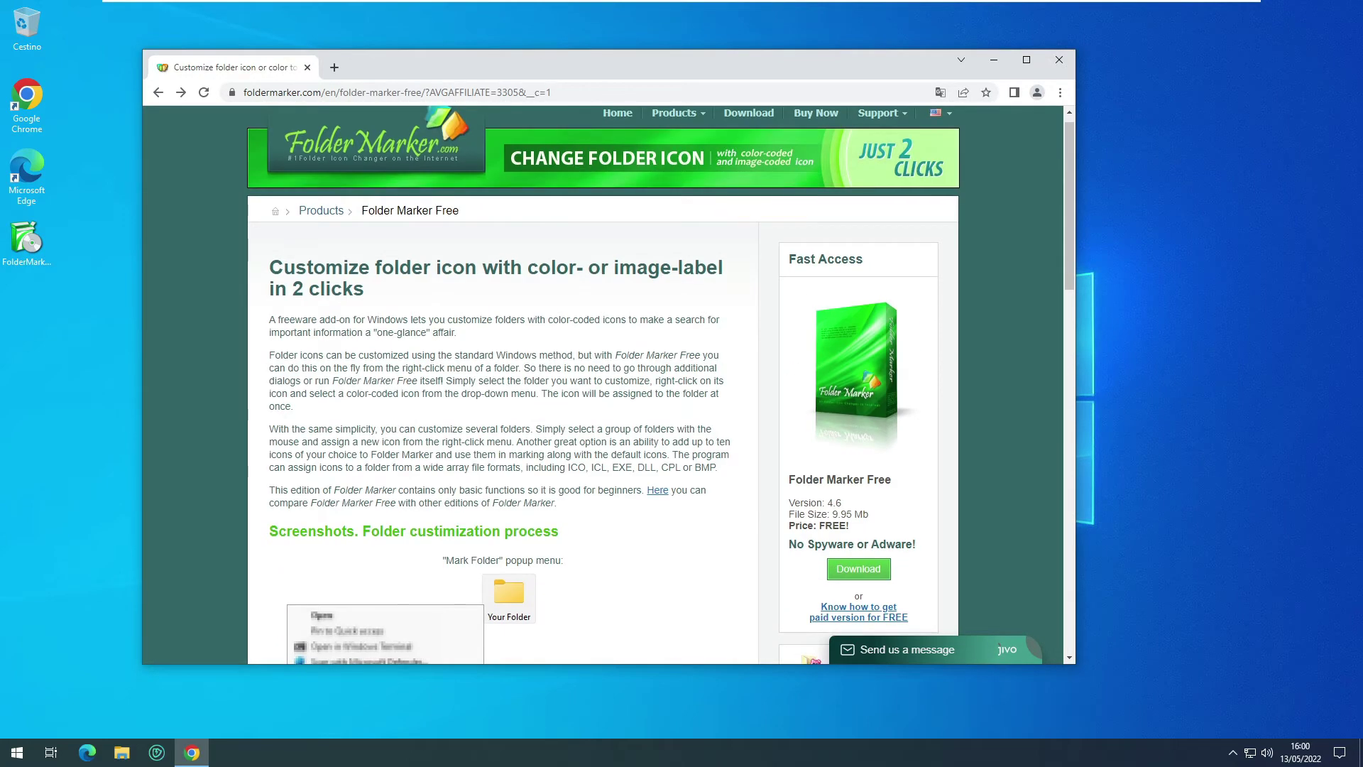
scroll(561, 495, down, 15)
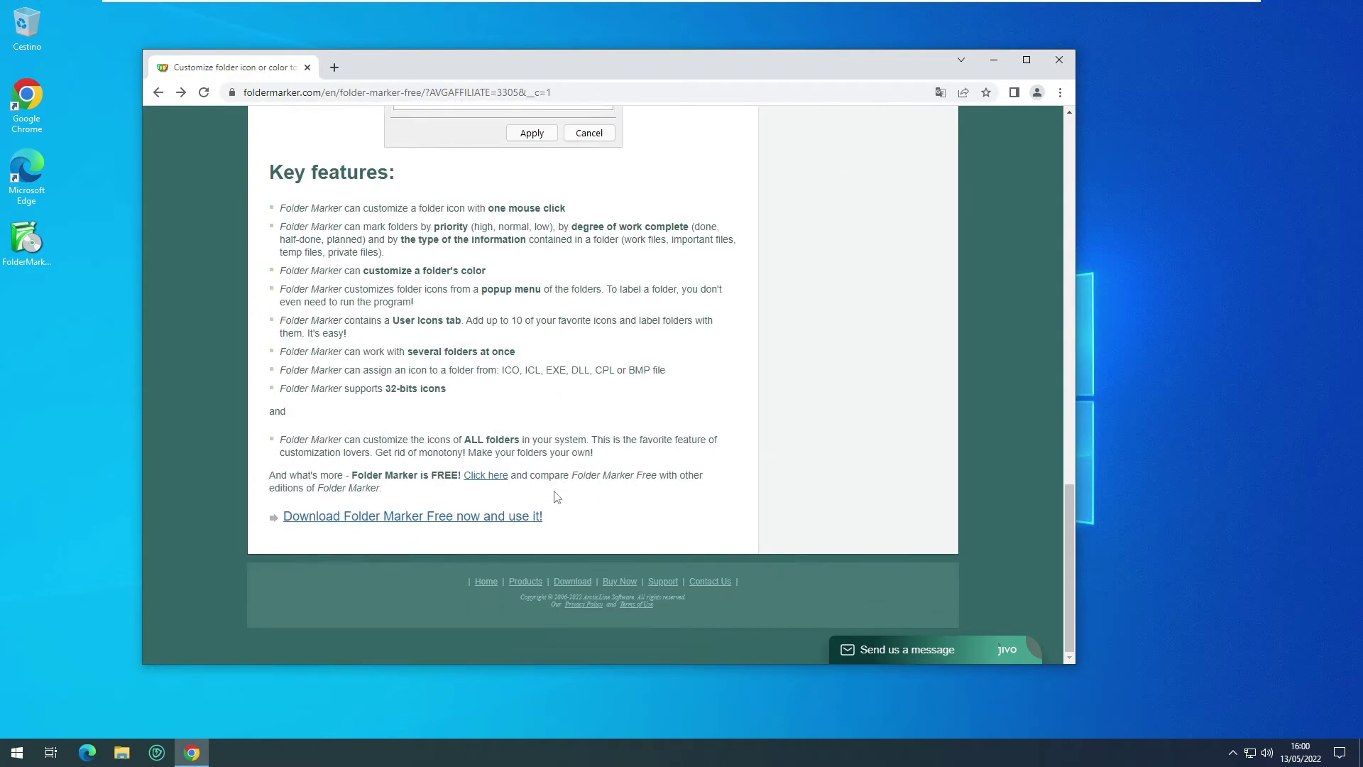
click(529, 523)
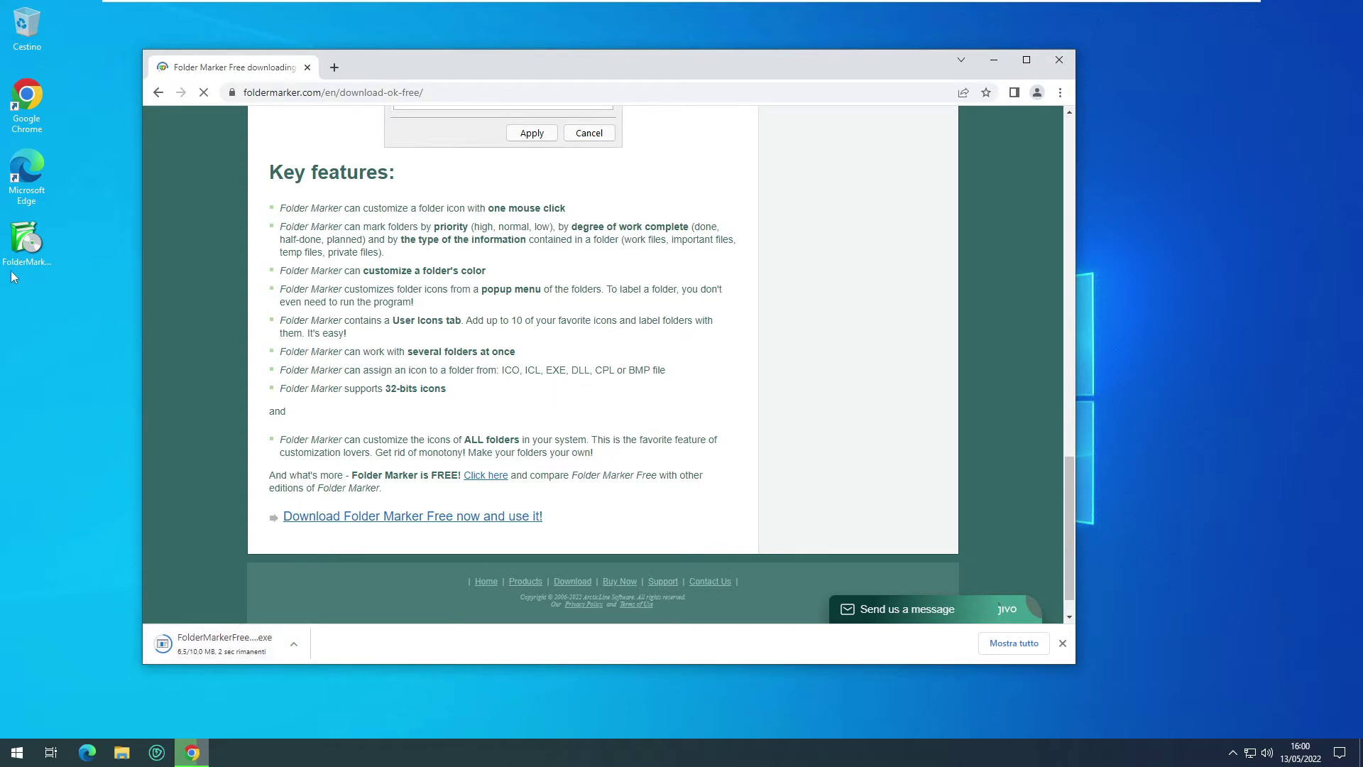
- Move the FolderMarkerFree installer icon just beside the desktop icon column, and clear the desktop of the browser window and malware-check notification
click(19, 248)
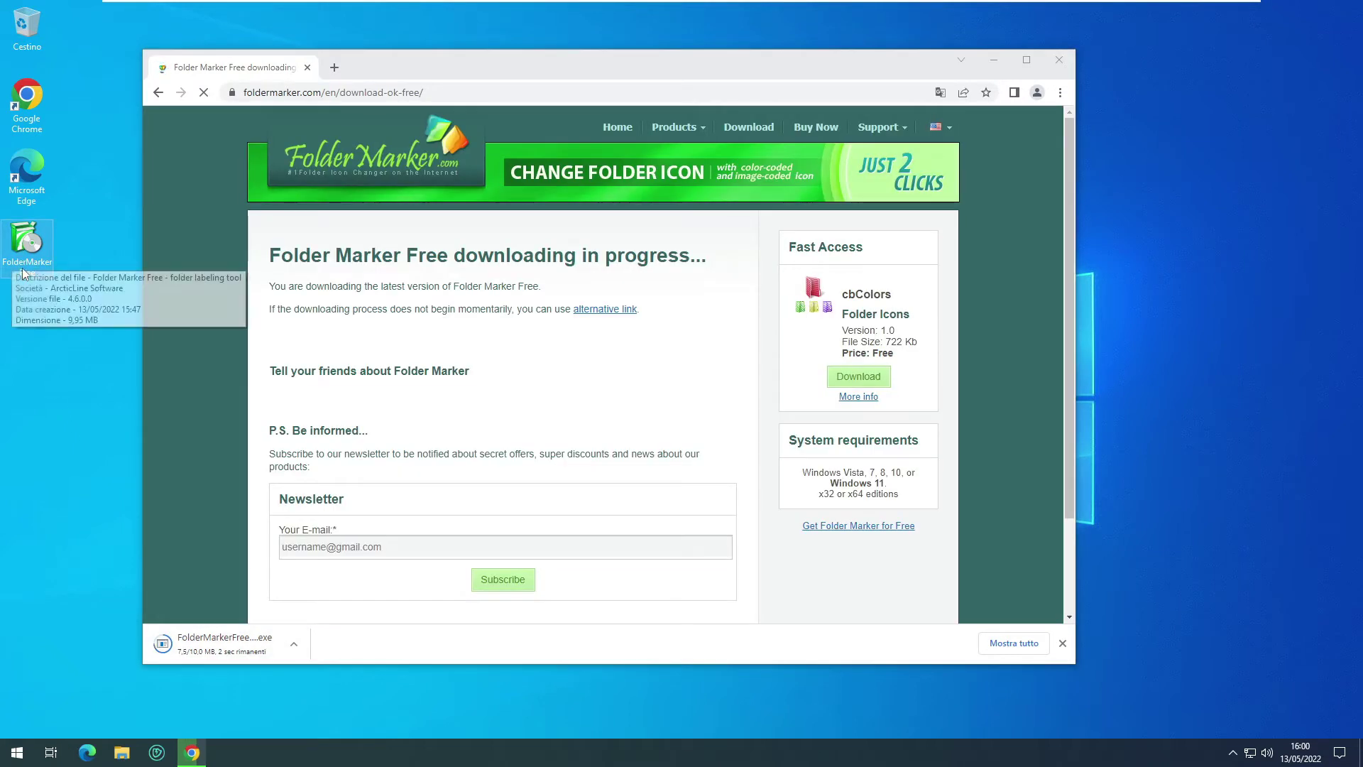
drag(51, 258, 105, 258)
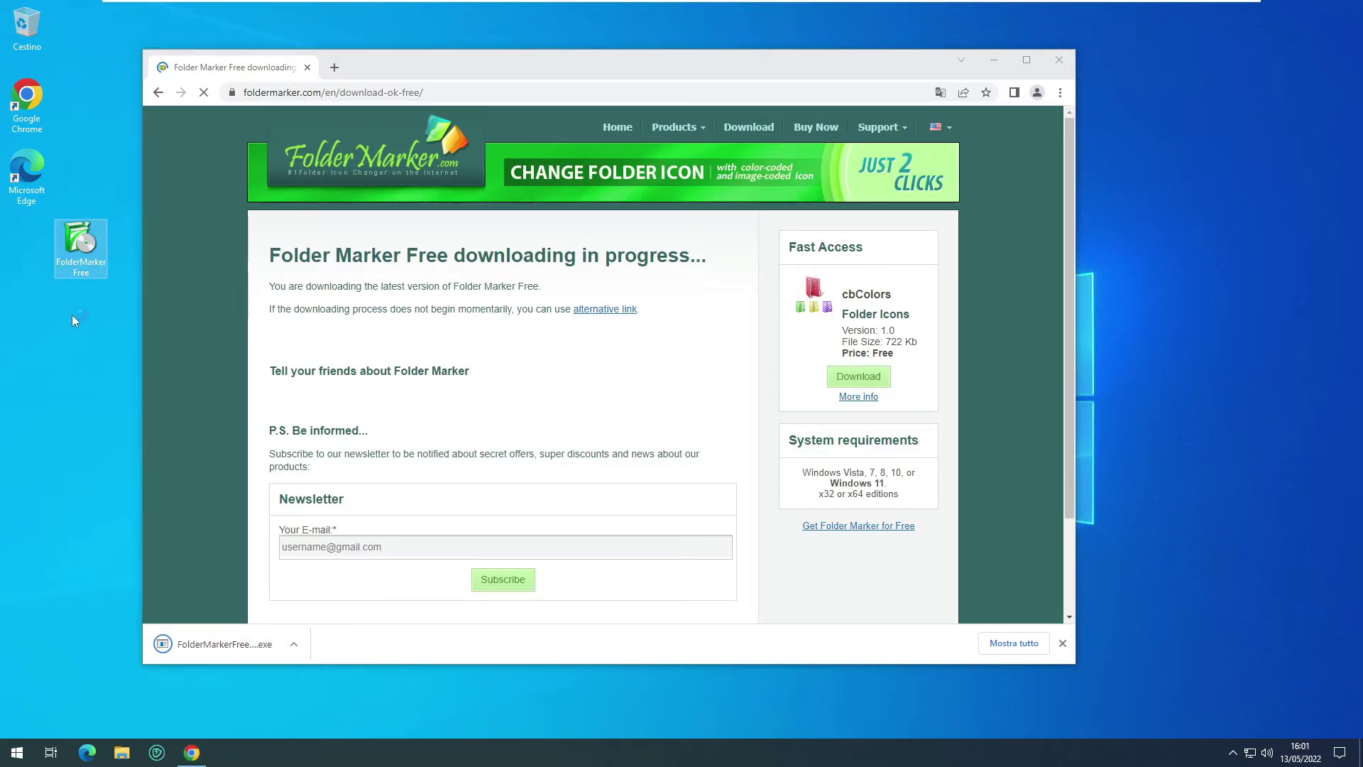
drag(597, 76, 650, 71)
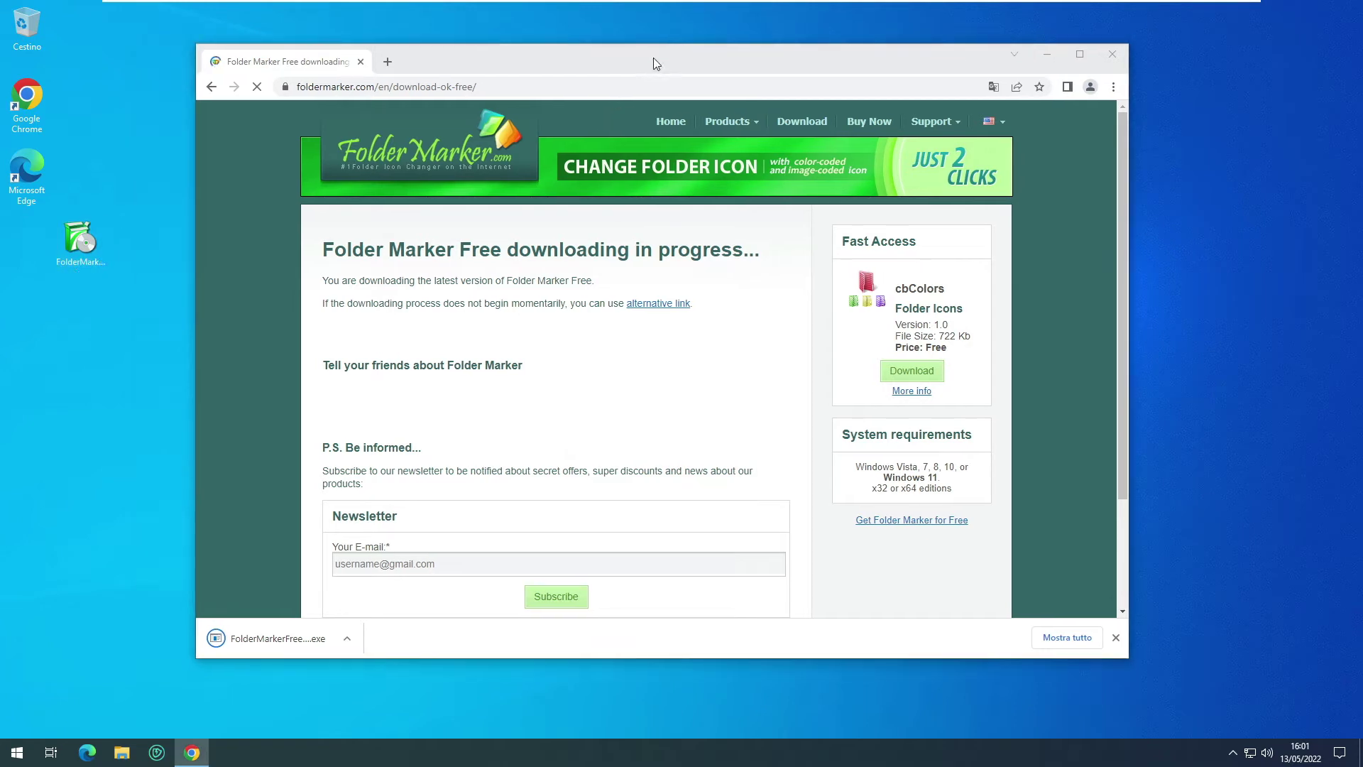
click(1055, 57)
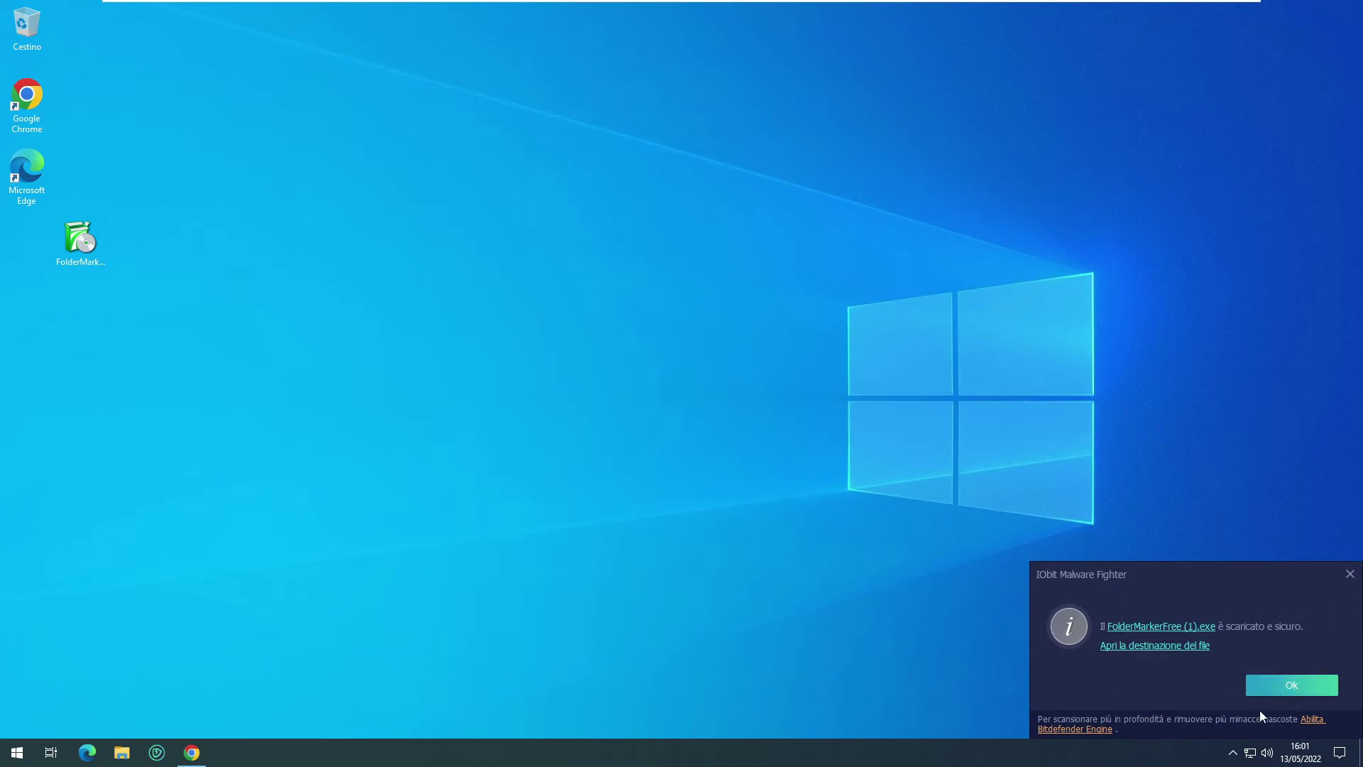
click(1305, 688)
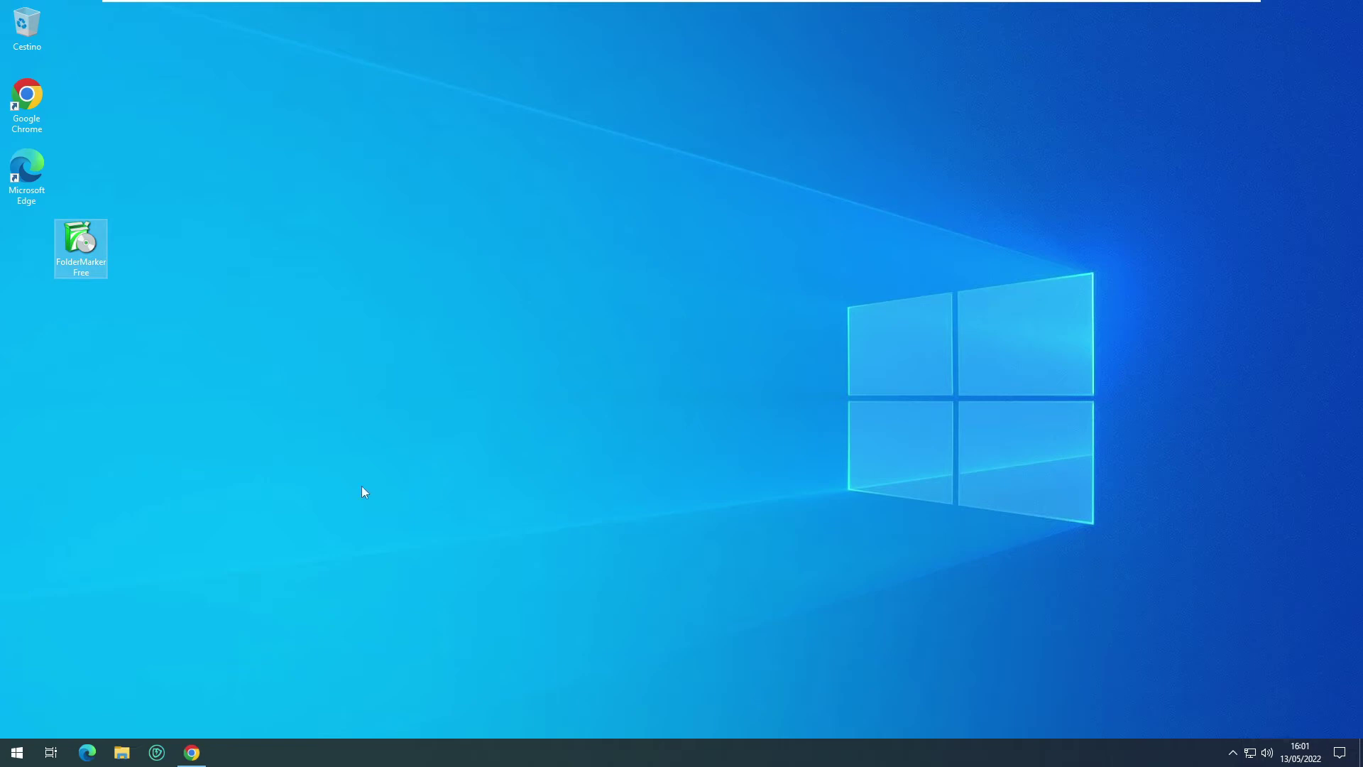
- Run the FolderMarkerFree installer from the desktop, allow it to make changes to the device, and accept the license agreement
double_click(81, 249)
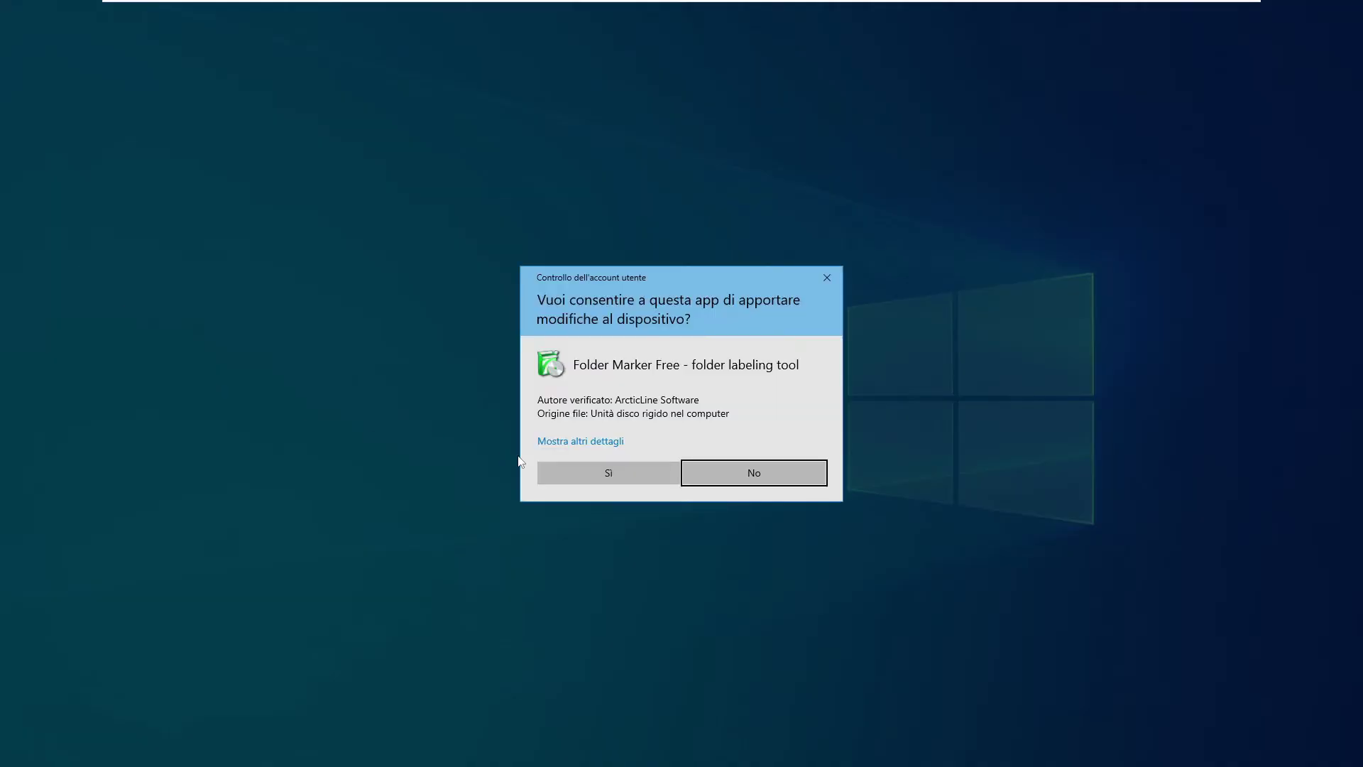
click(609, 477)
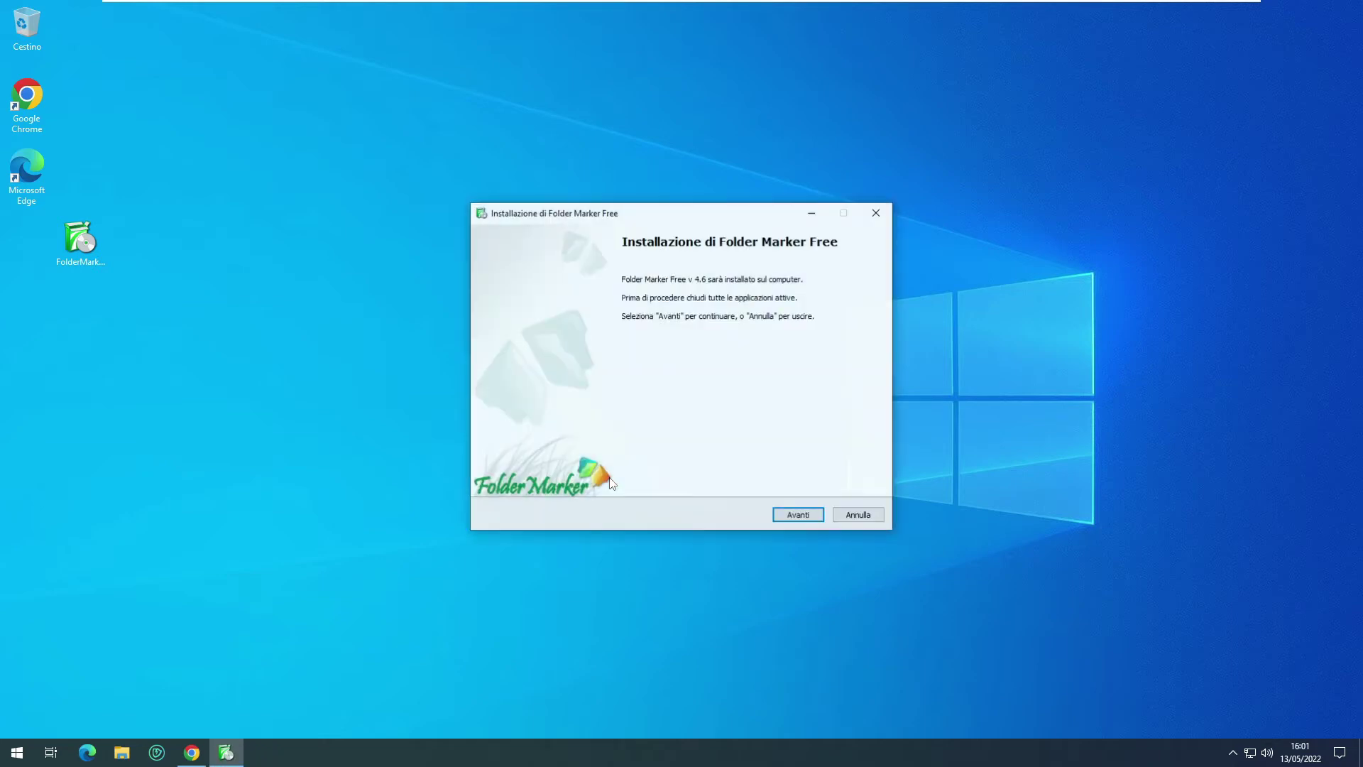
click(814, 523)
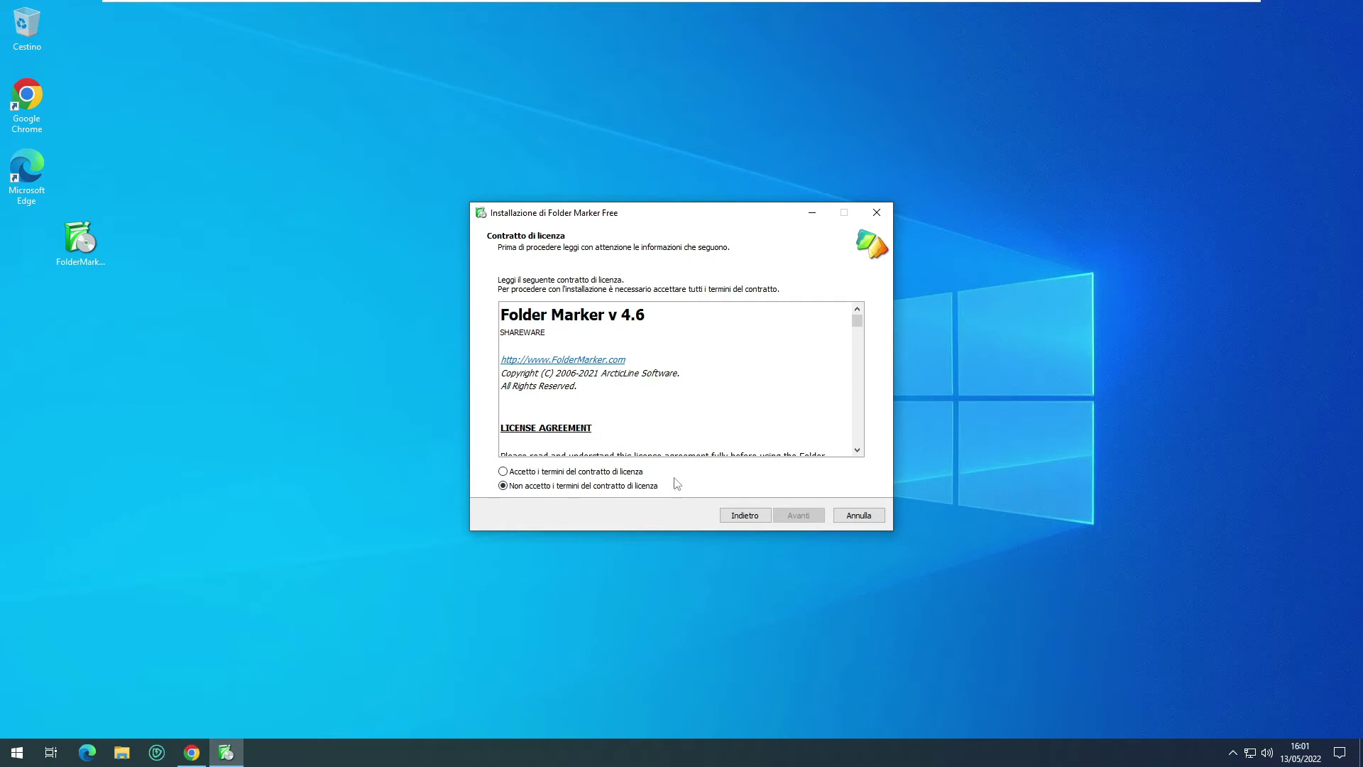
click(630, 473)
click(798, 520)
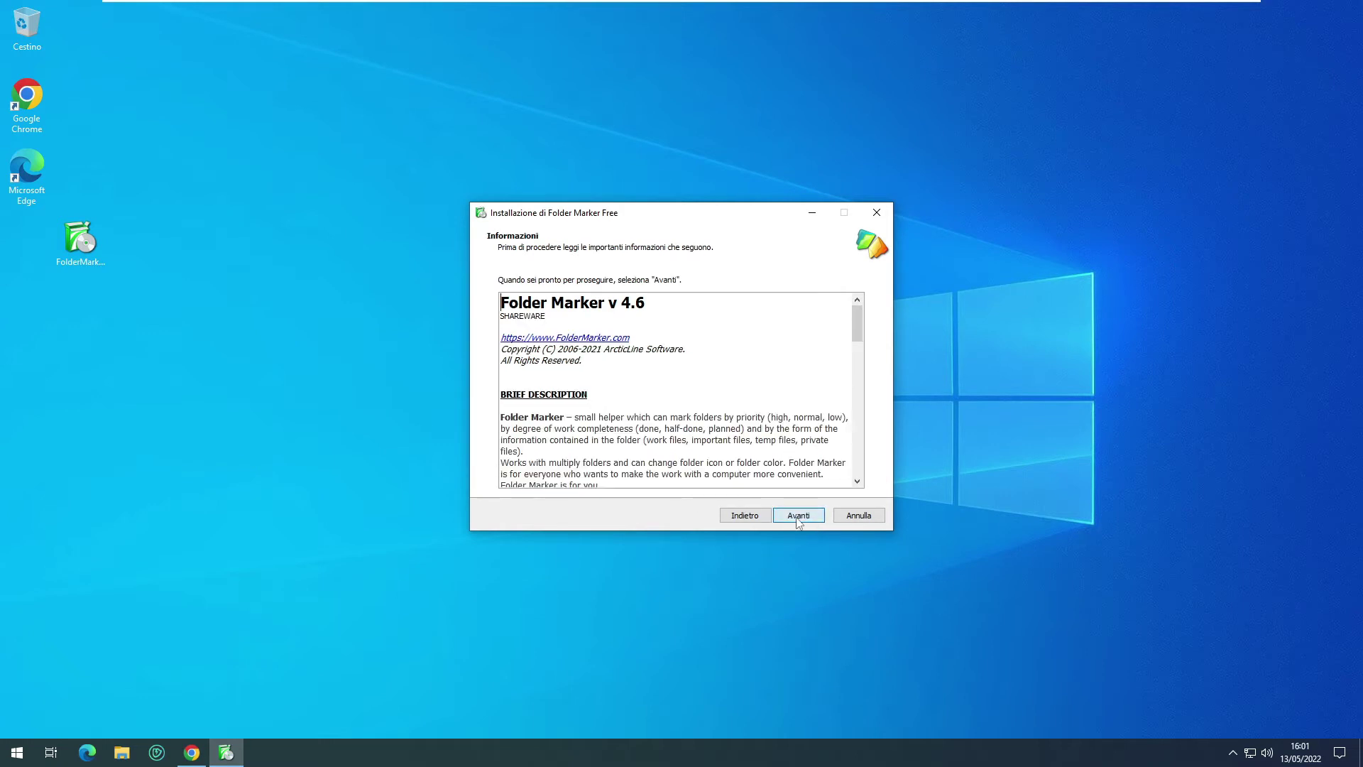
- Install Folder Marker Free in the default folders with a desktop icon, launch it on completion, and minimize the browser page that opens
click(798, 515)
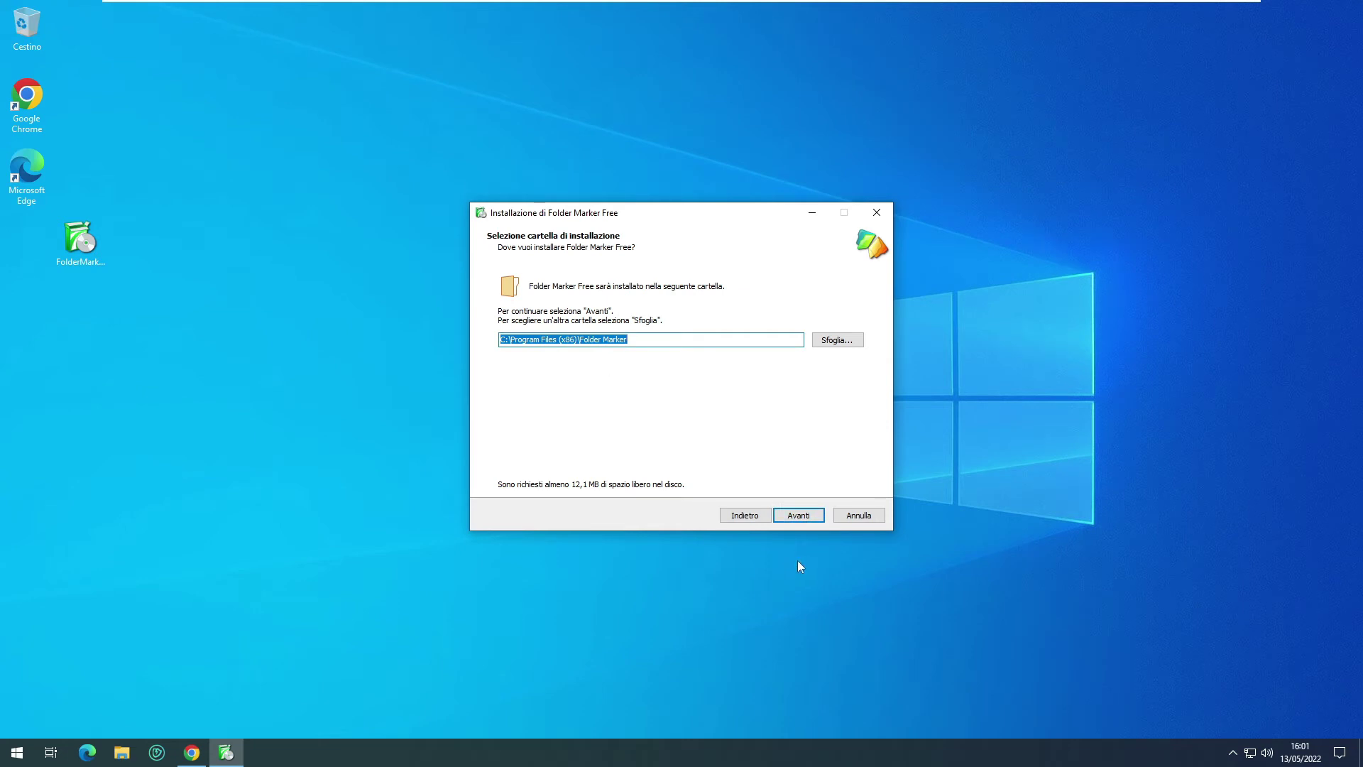
click(806, 523)
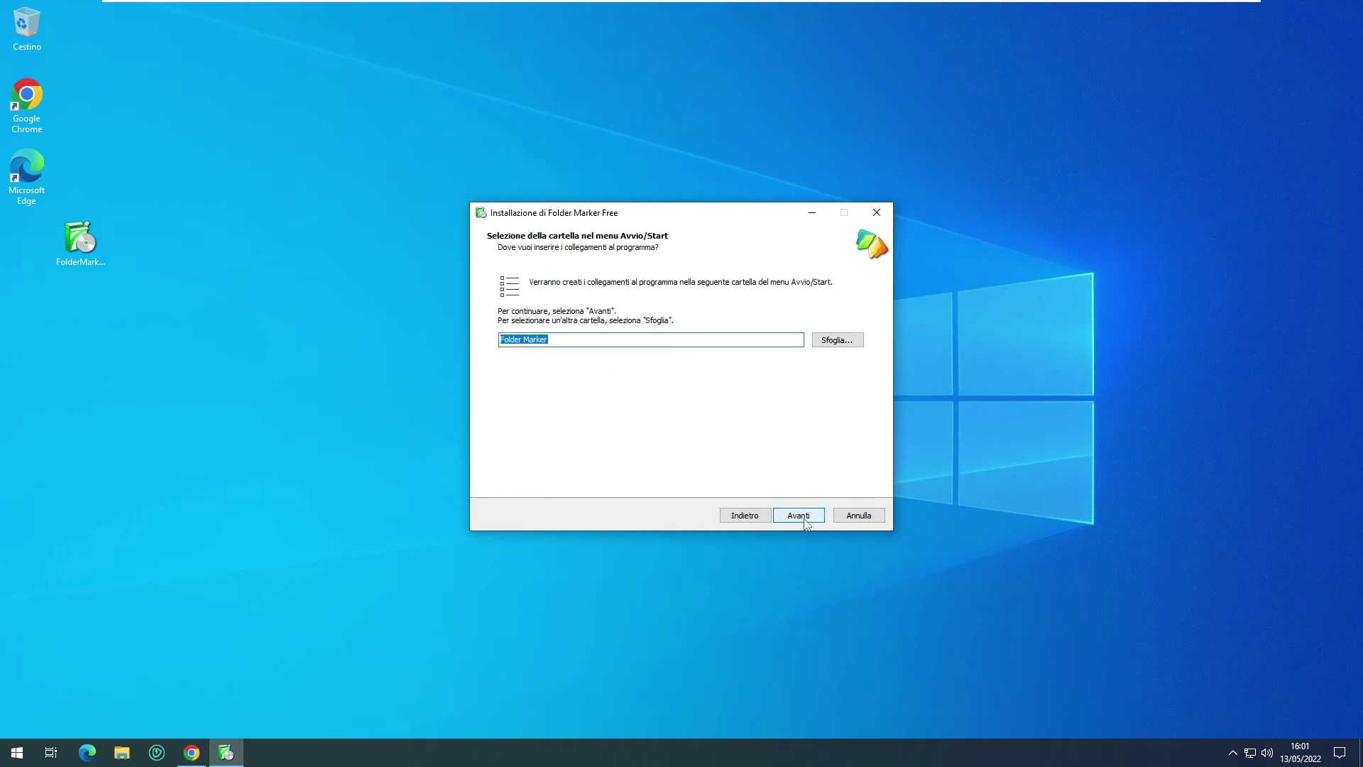
click(806, 522)
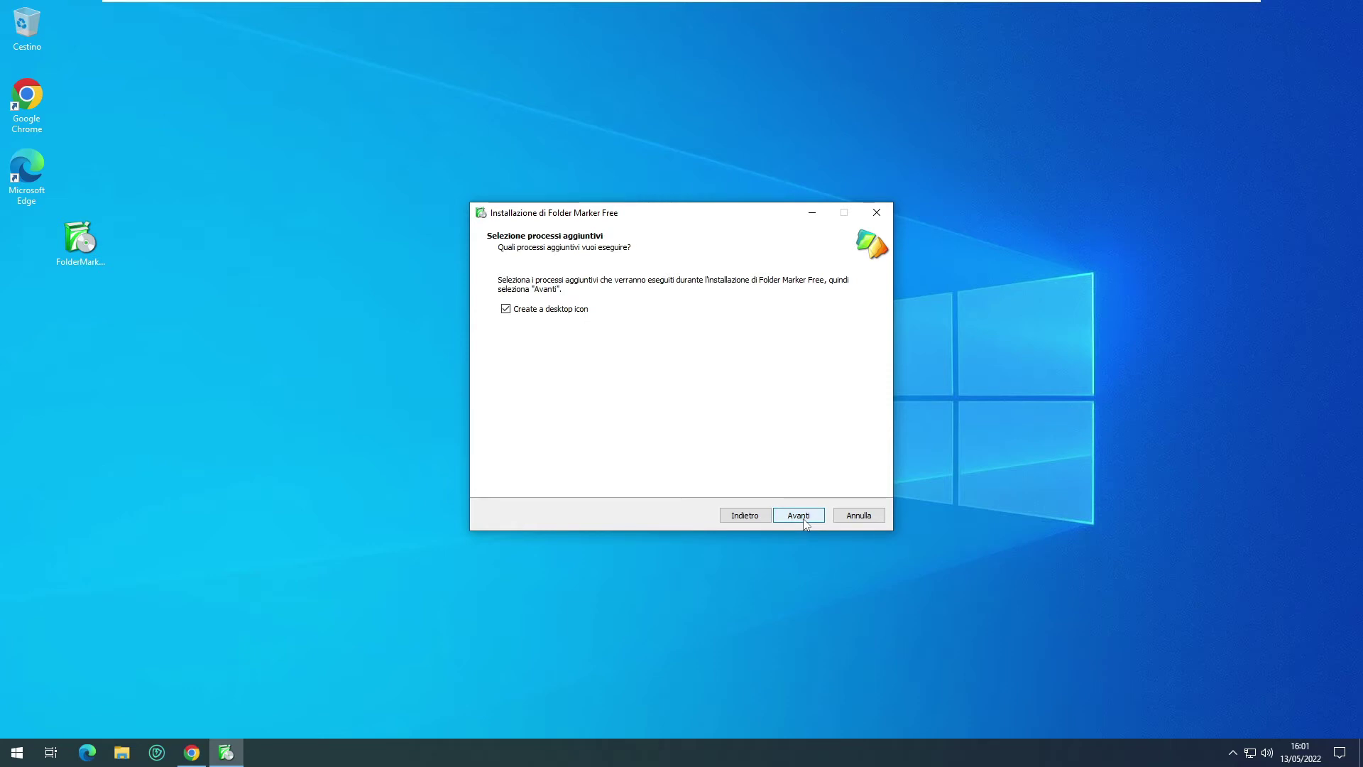
click(806, 523)
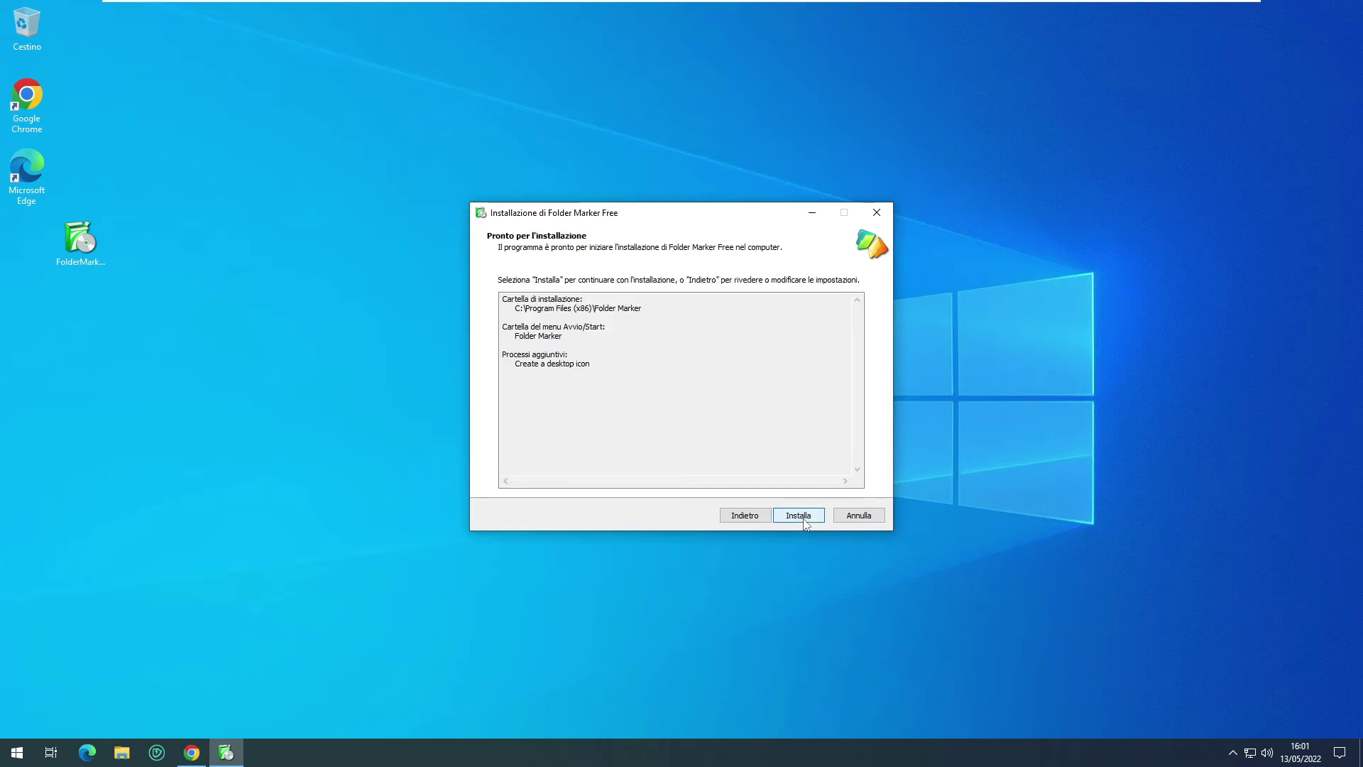
click(806, 523)
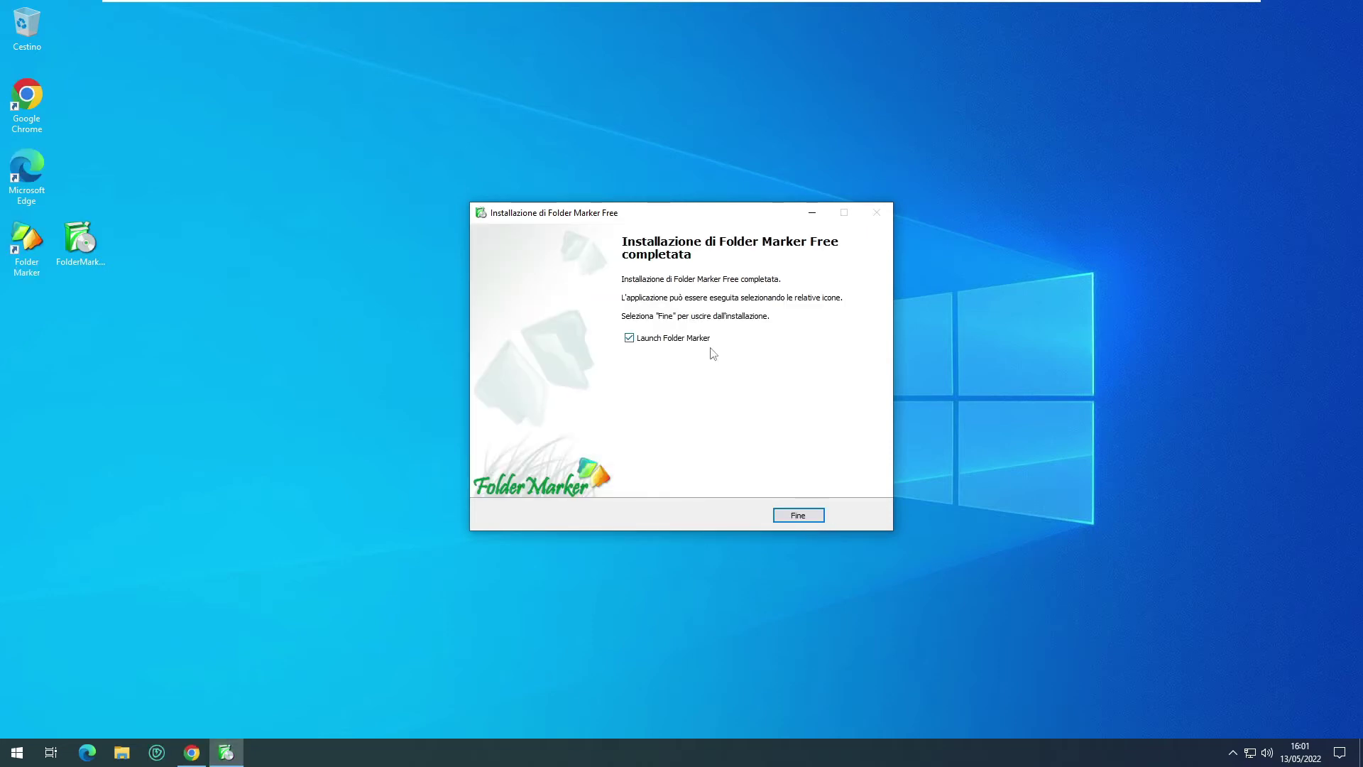
click(798, 516)
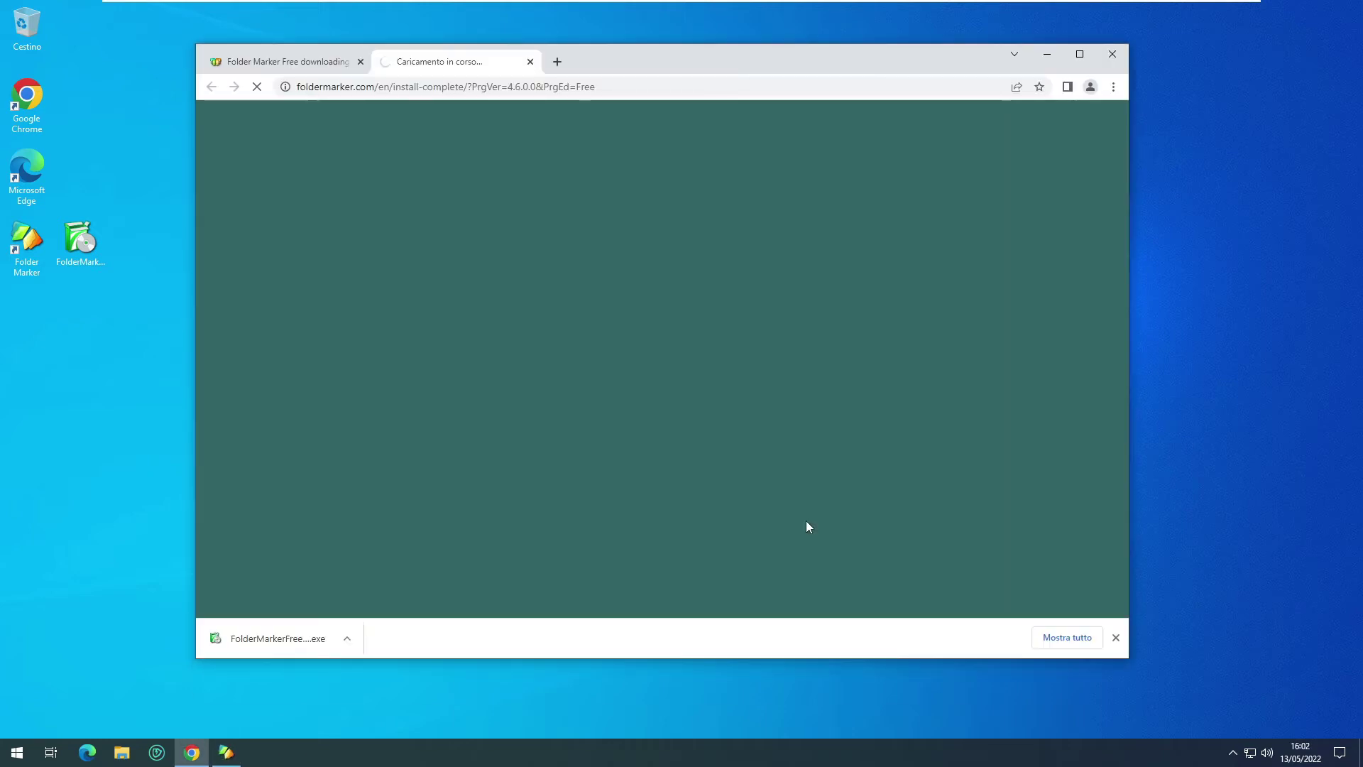
click(1047, 57)
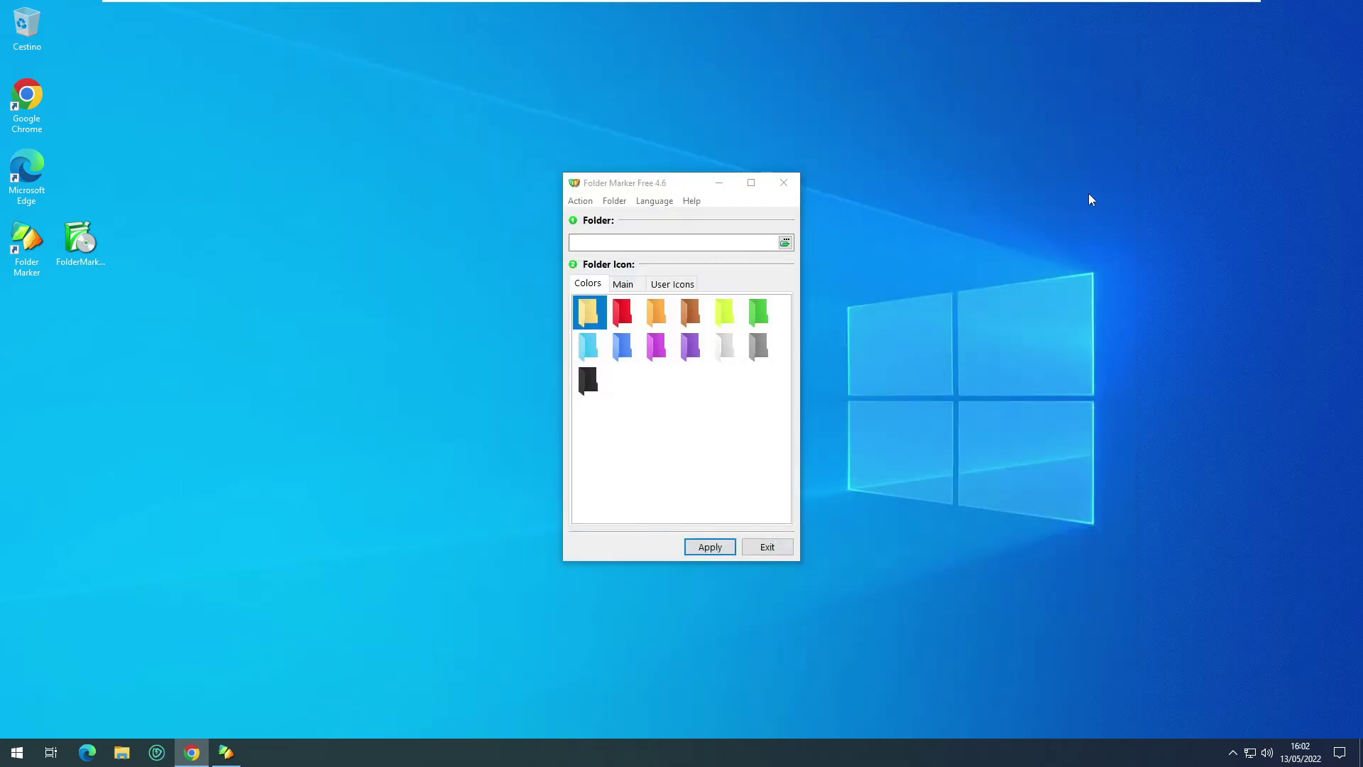
- Try the blue folder icon colour and reselect the yellow one
click(615, 305)
click(586, 307)
click(608, 333)
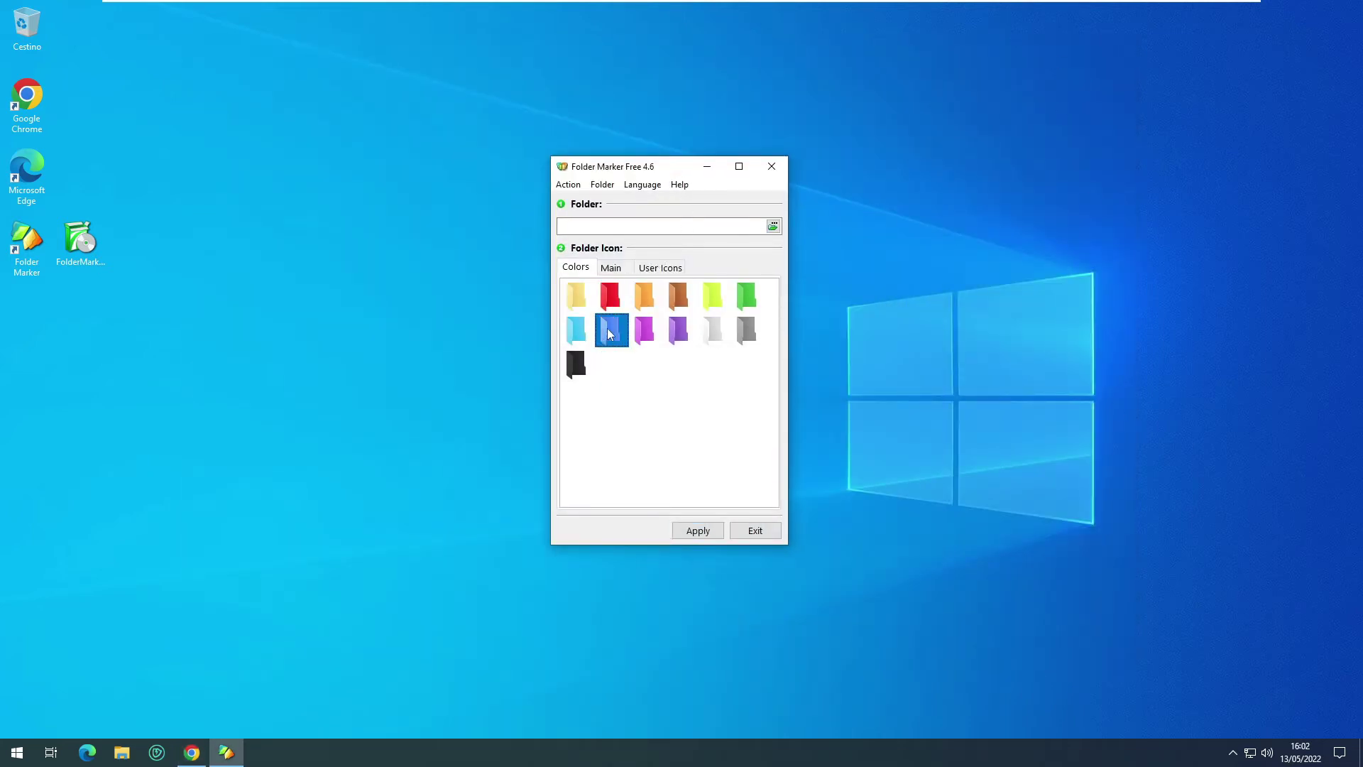
click(574, 306)
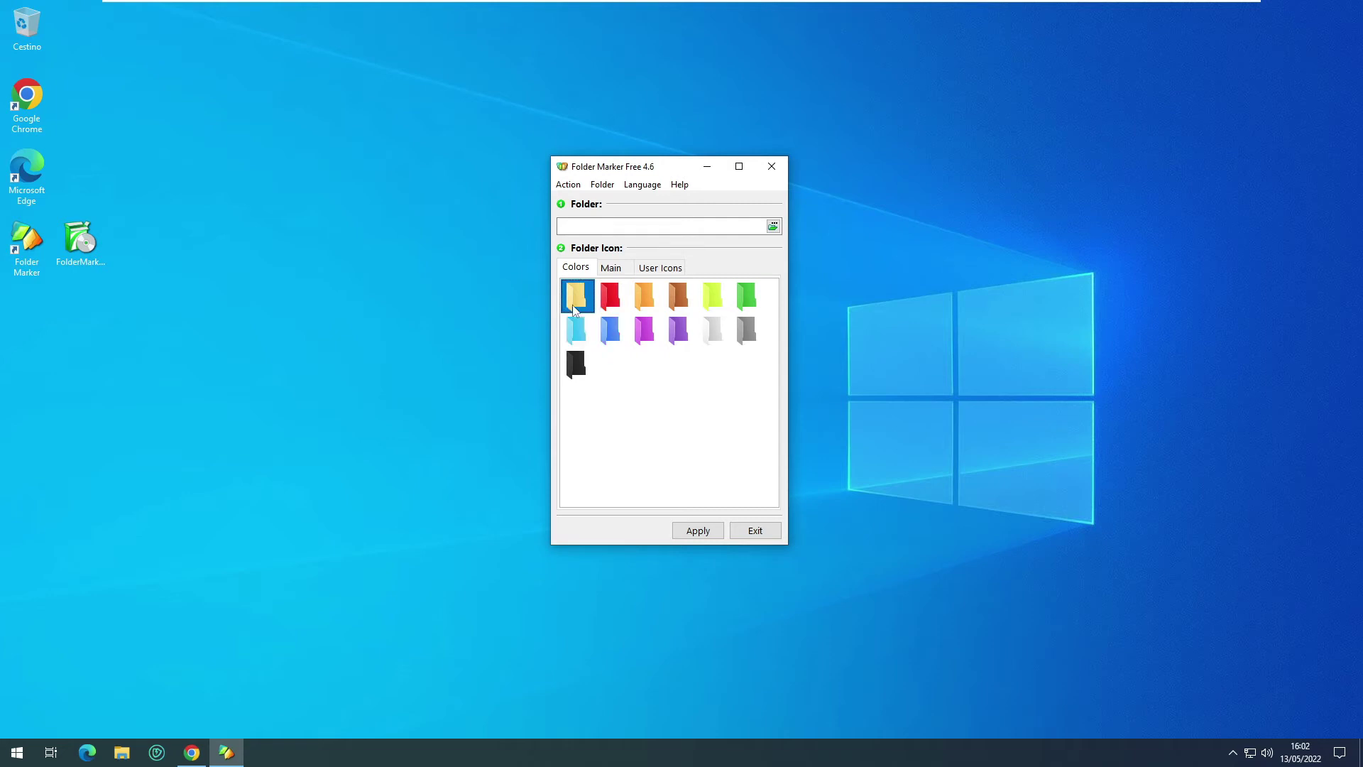
- Create a folder named Prova in Documents and choose it as the folder to customize
click(774, 225)
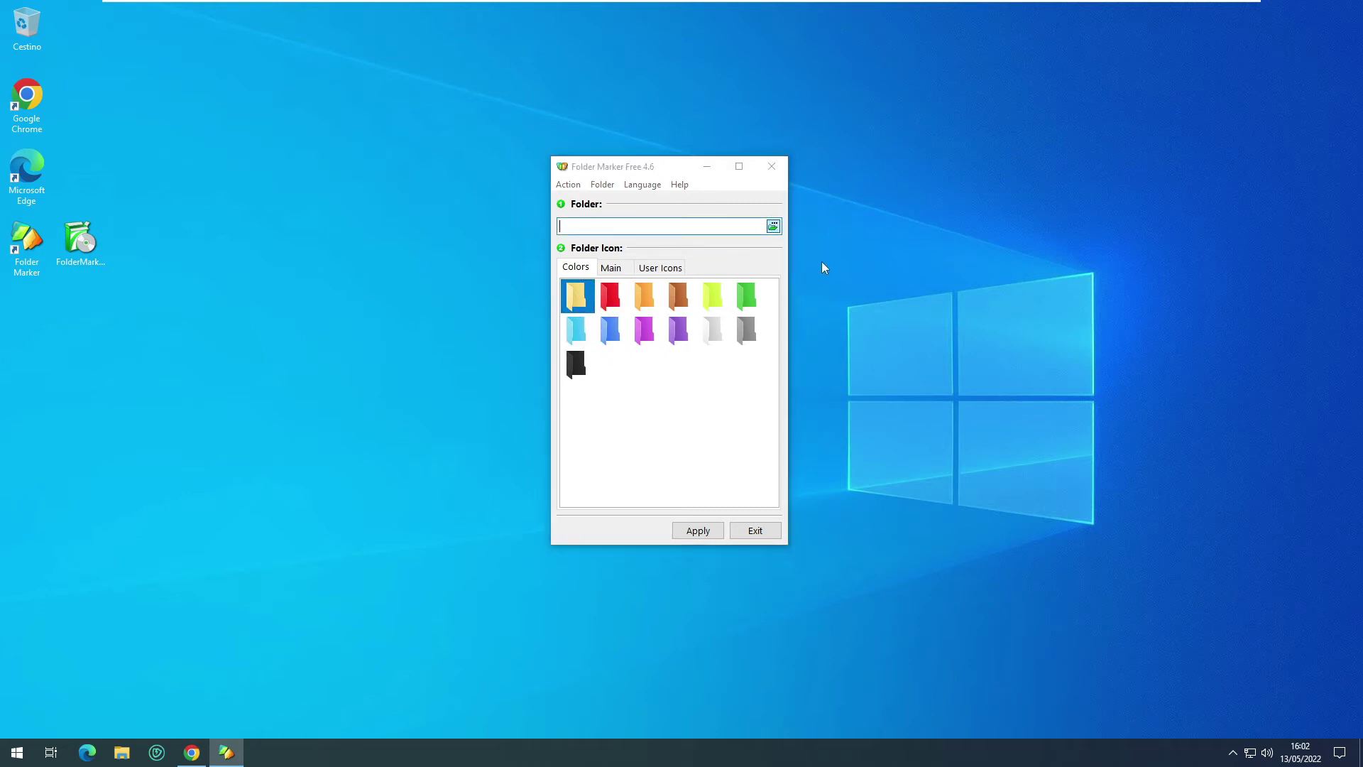
drag(731, 203, 636, 187)
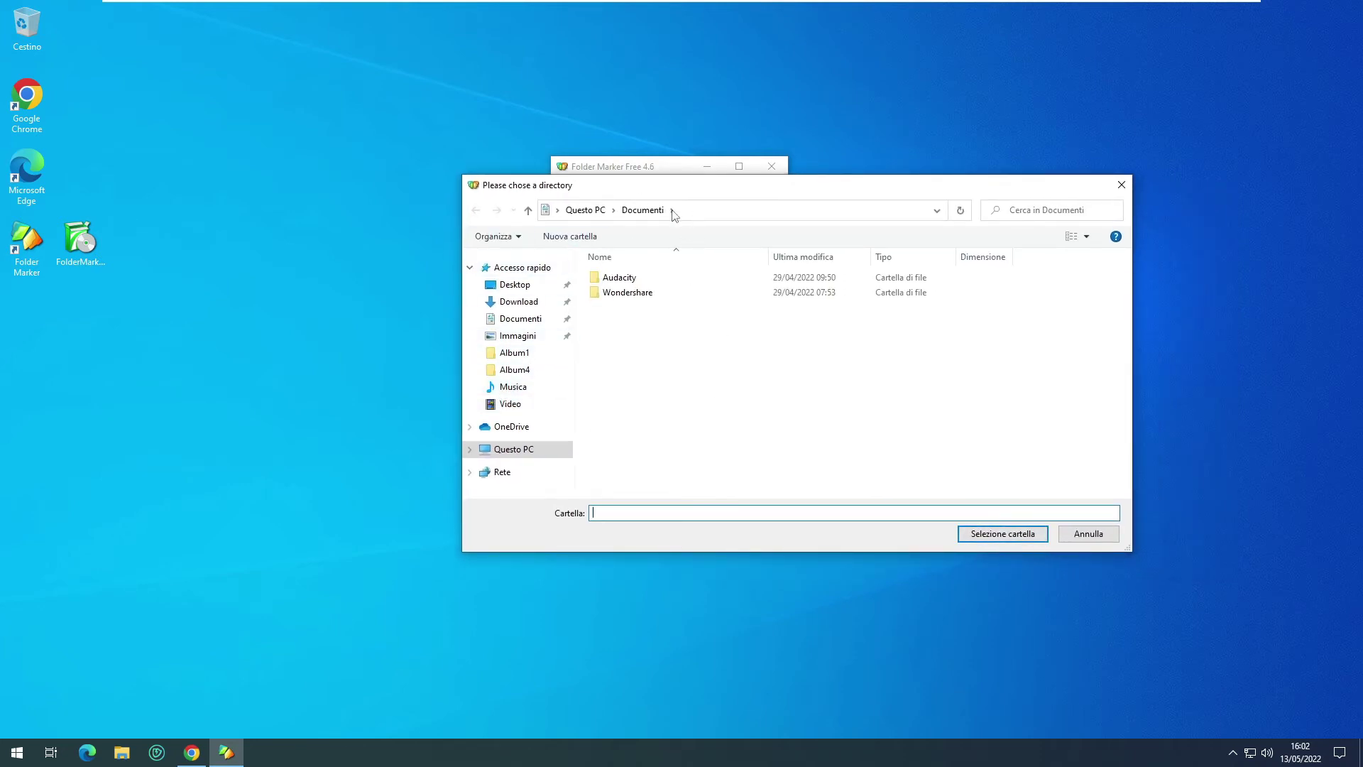
right_click(648, 330)
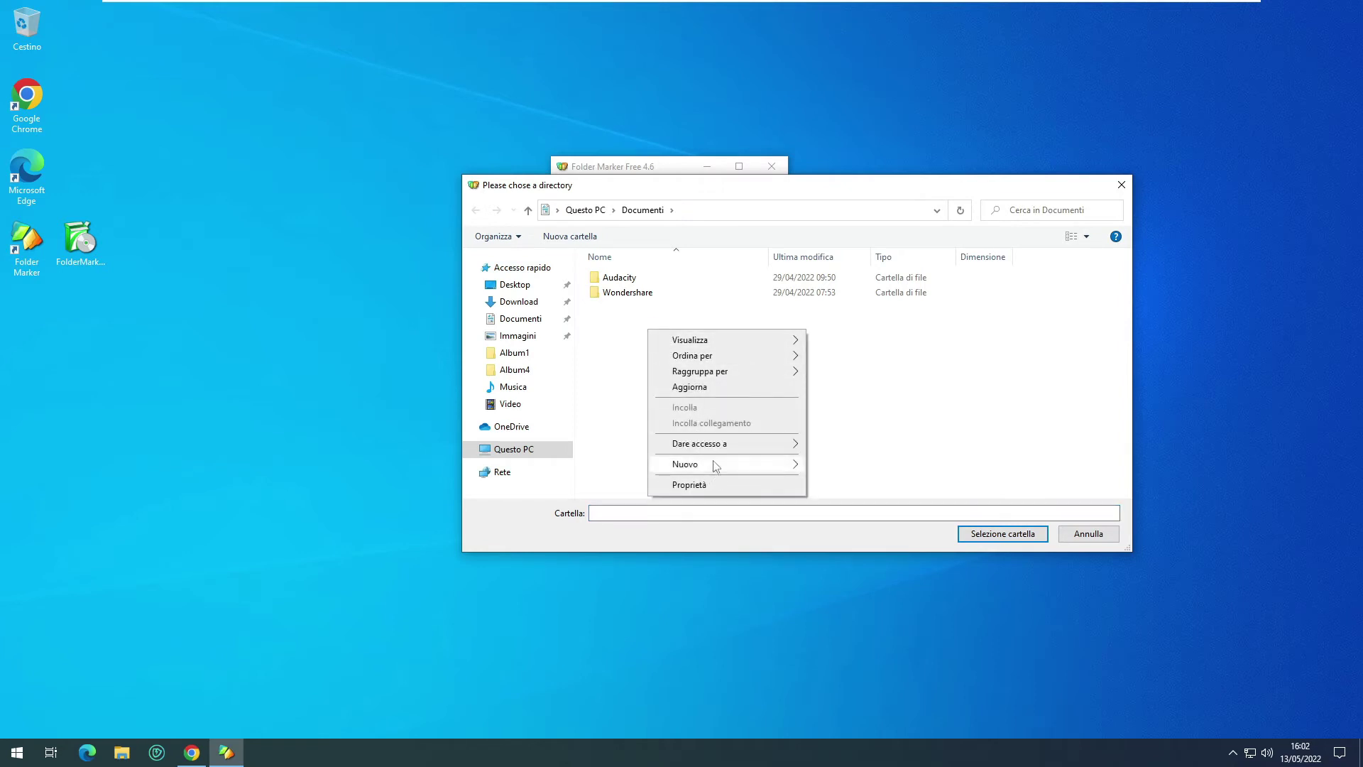
mouse_move(715, 466)
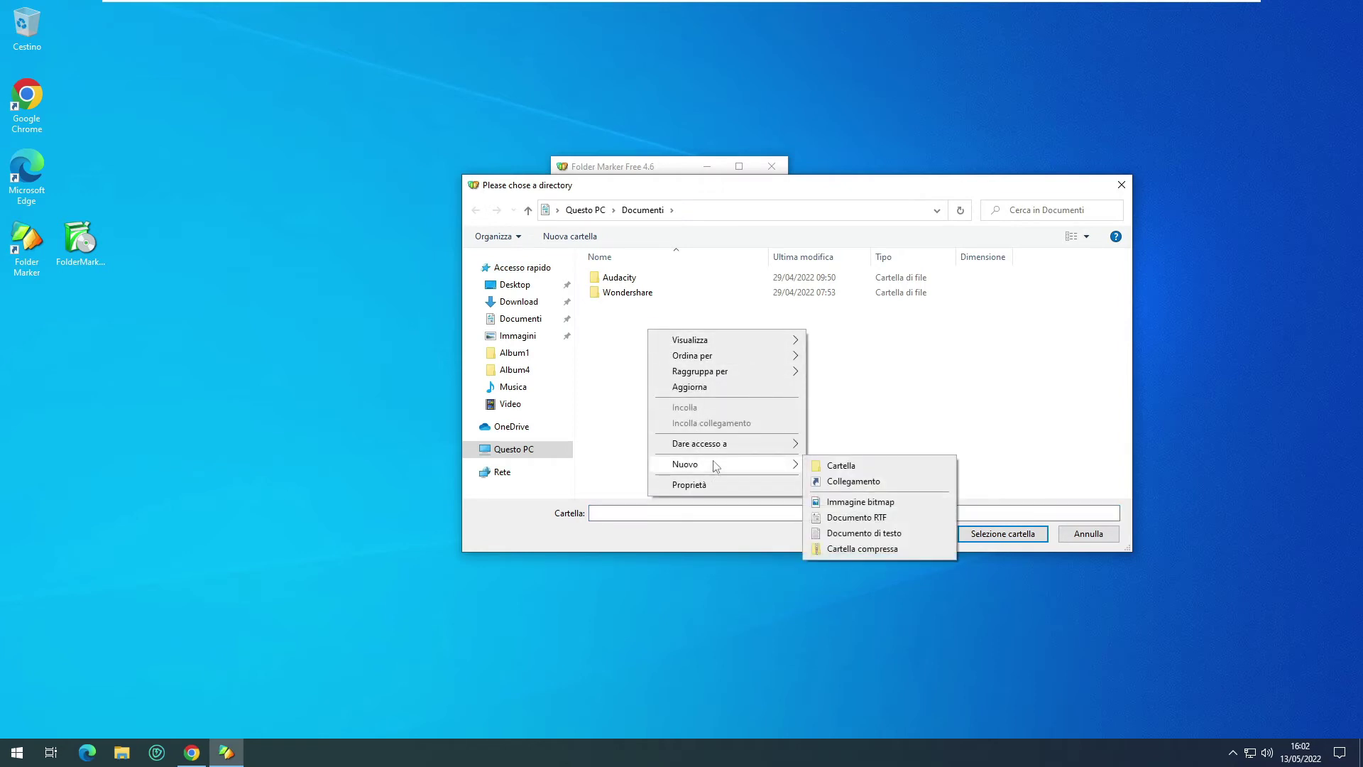
click(820, 464)
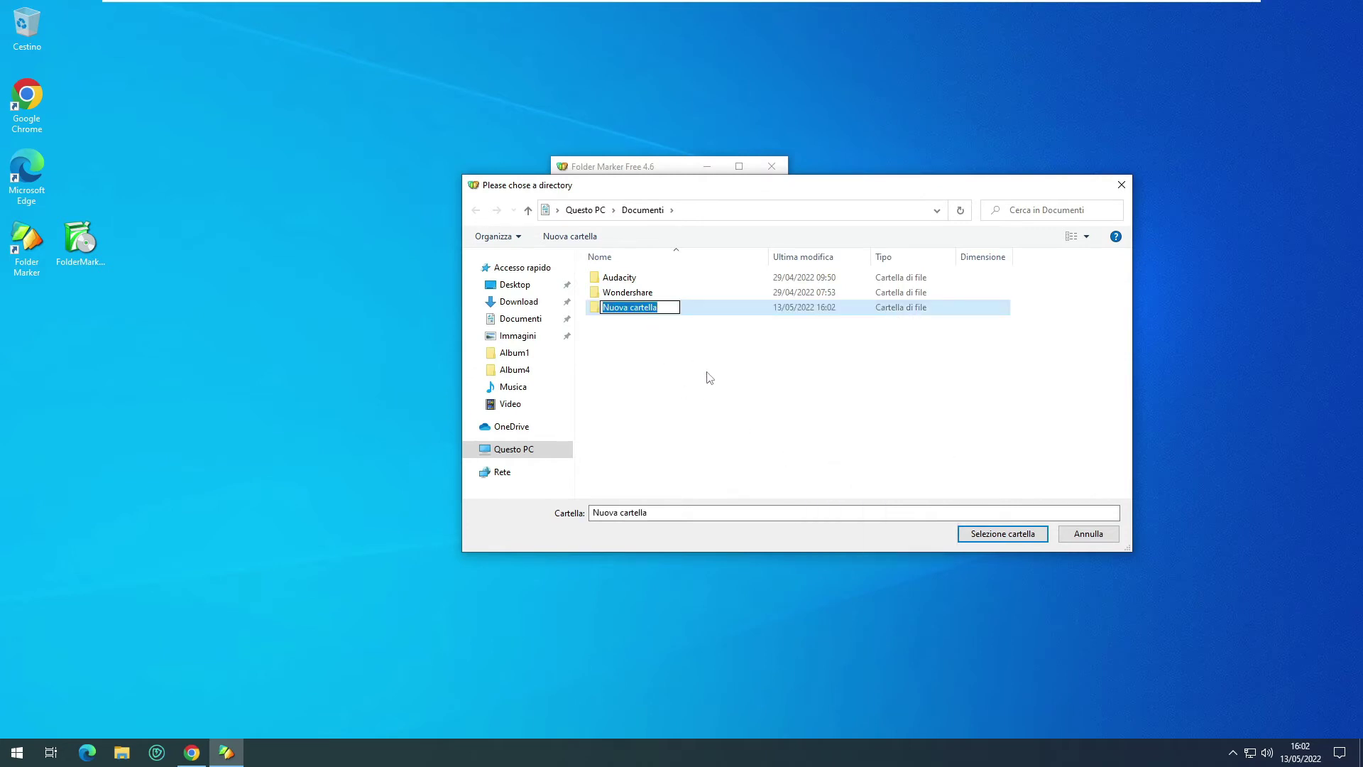
text(Provs)
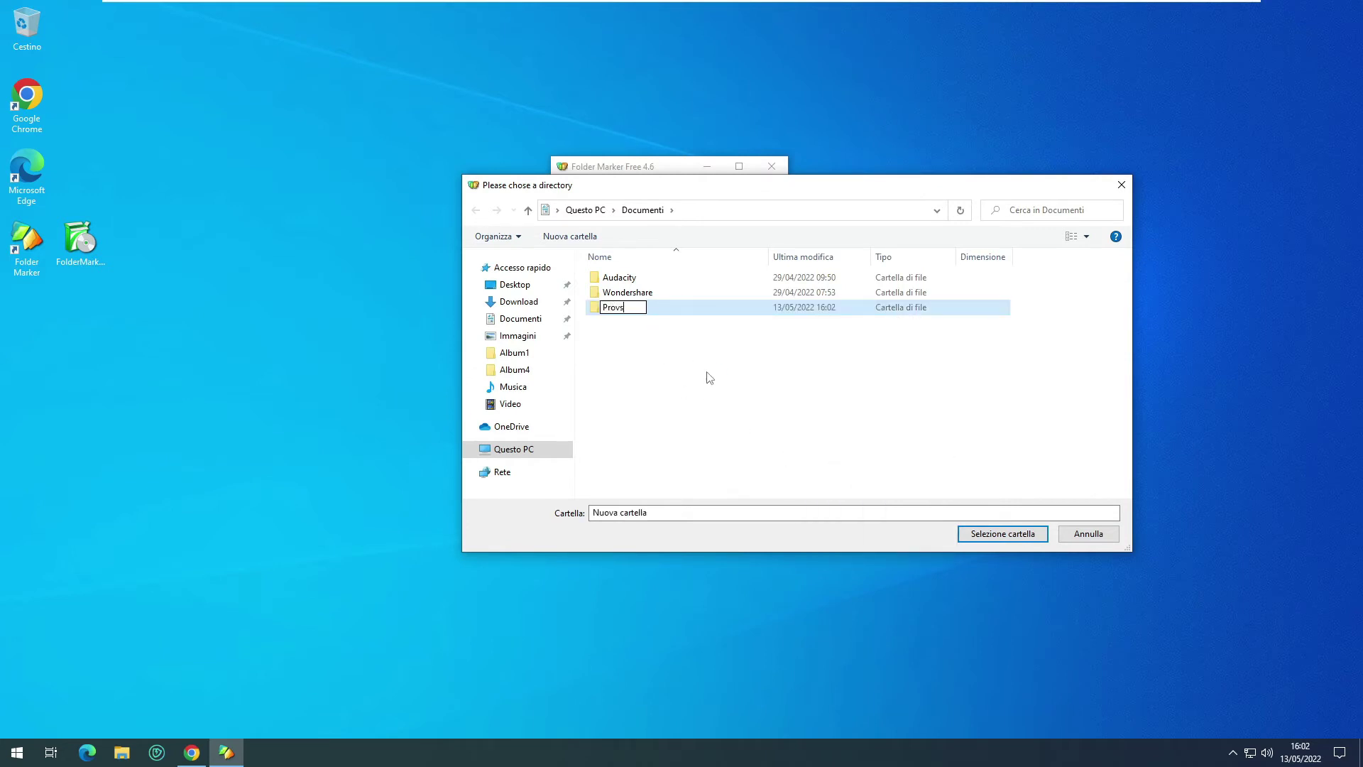
key(BackSpace)
text(a)
click(709, 377)
click(615, 307)
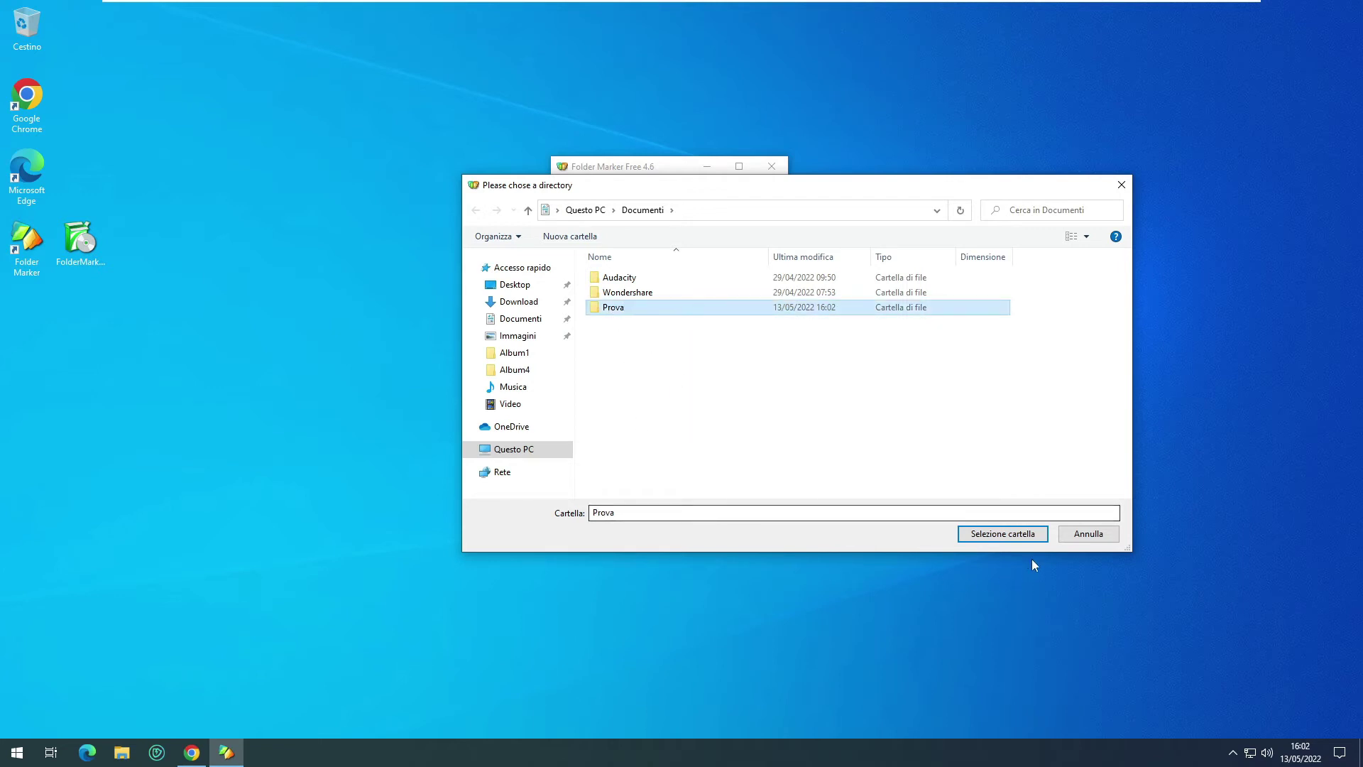
click(1023, 536)
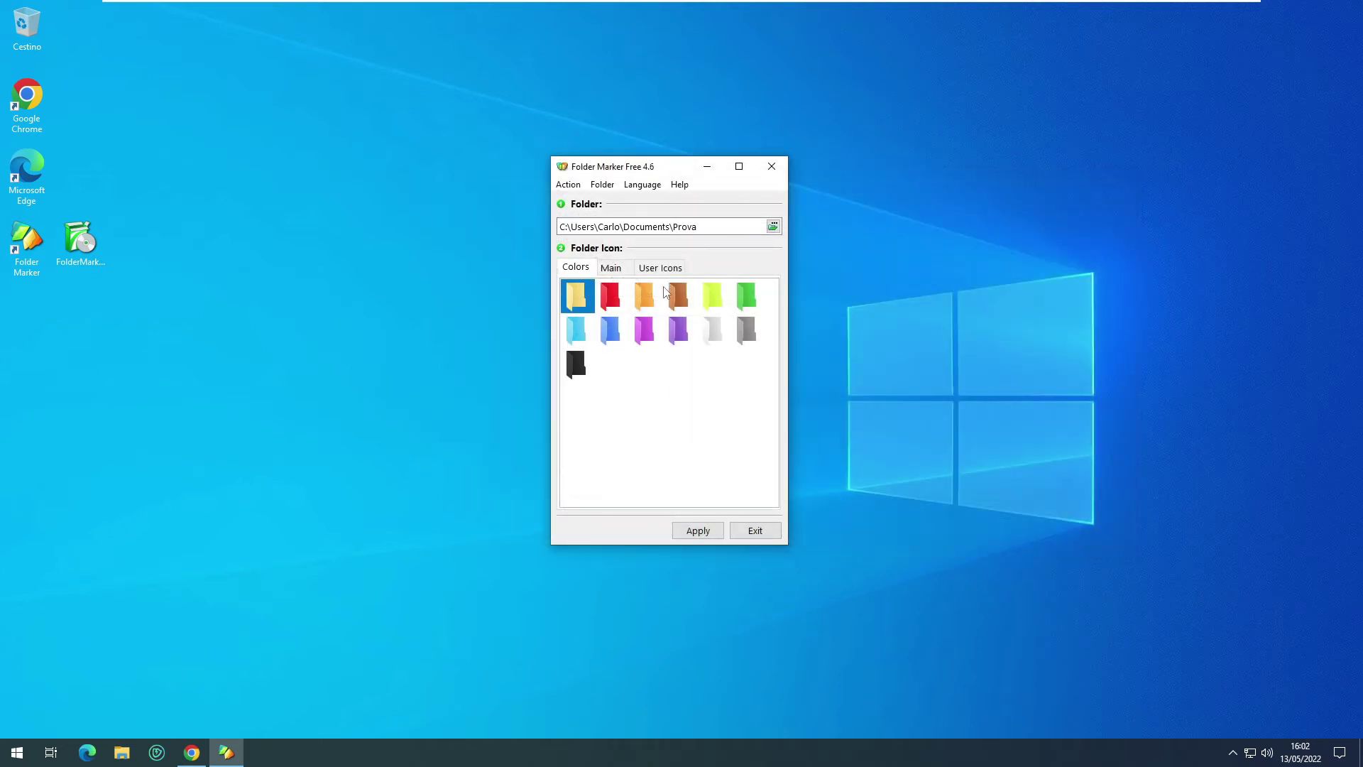
- Apply the red folder icon to Prova and switch the Folder Marker interface language to Italian
click(607, 297)
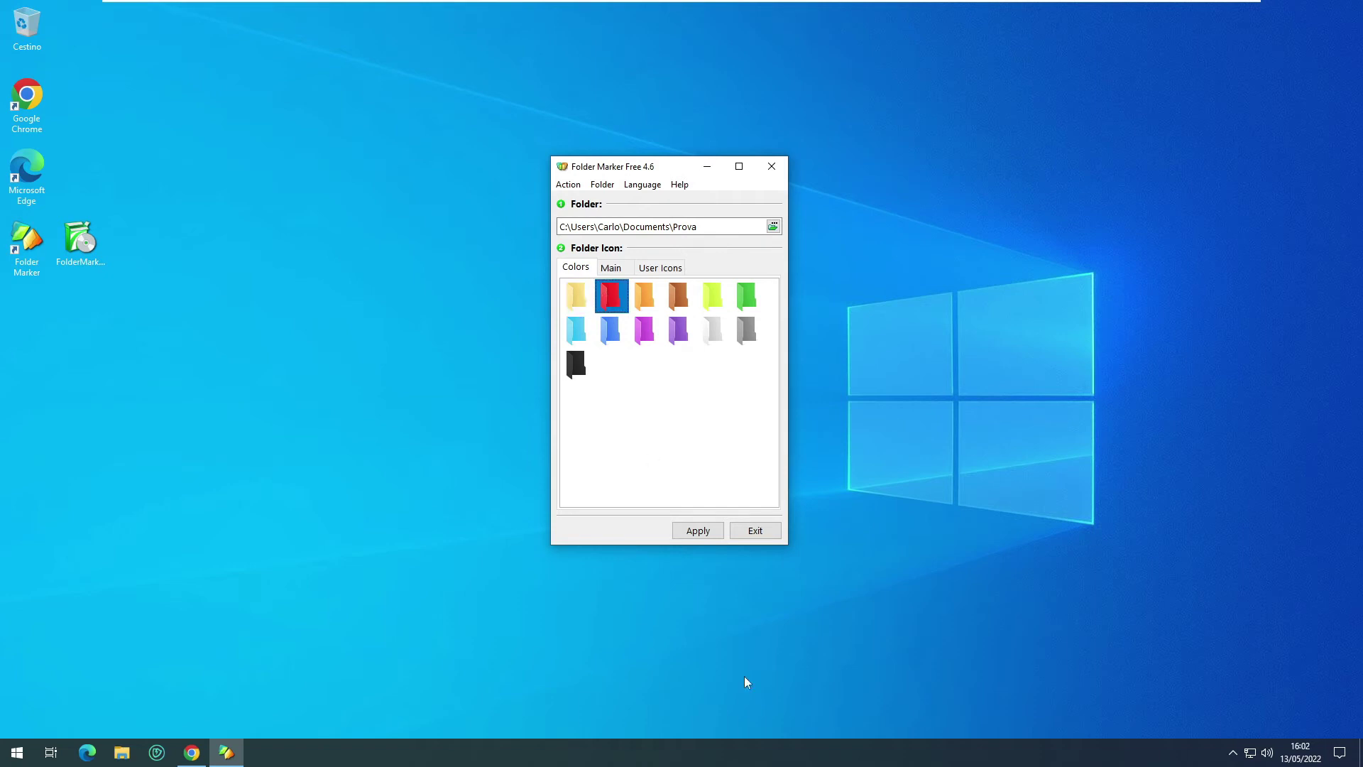
click(708, 537)
click(643, 184)
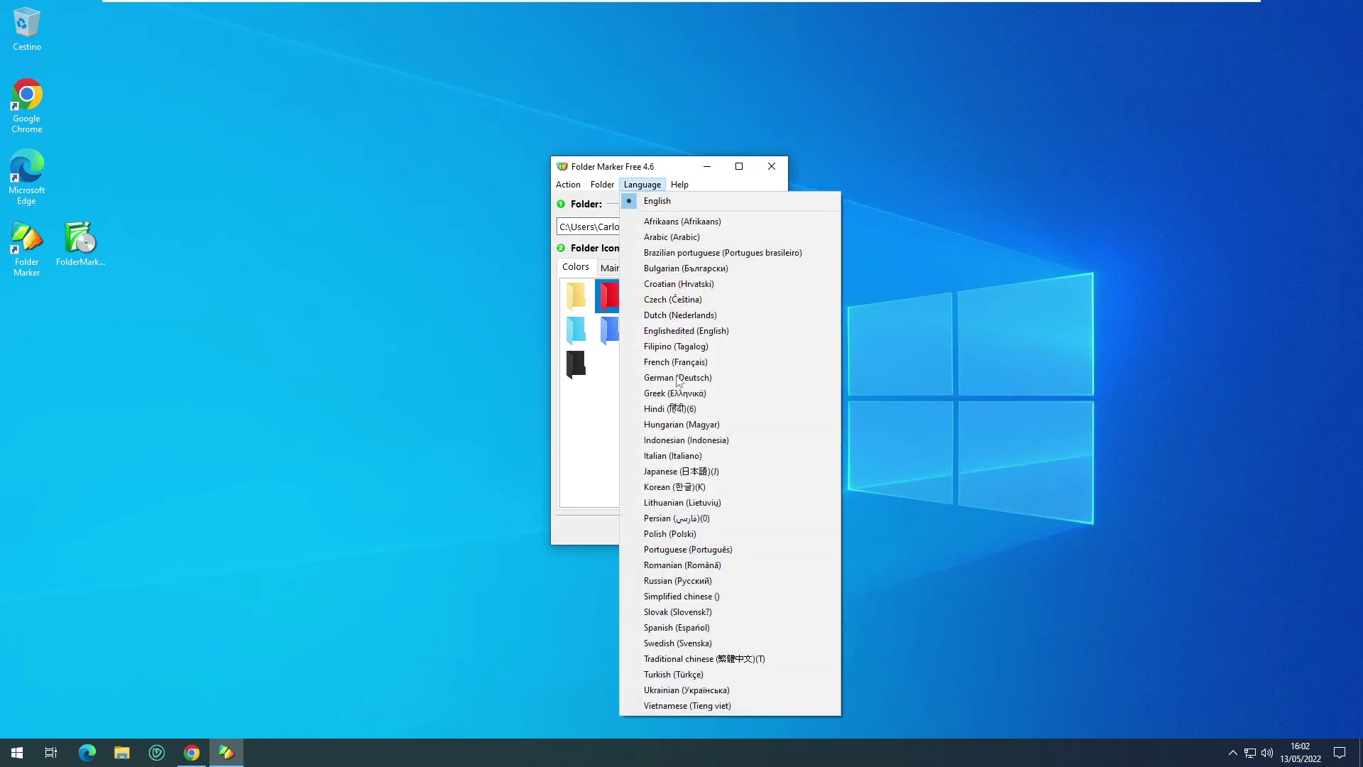
click(678, 455)
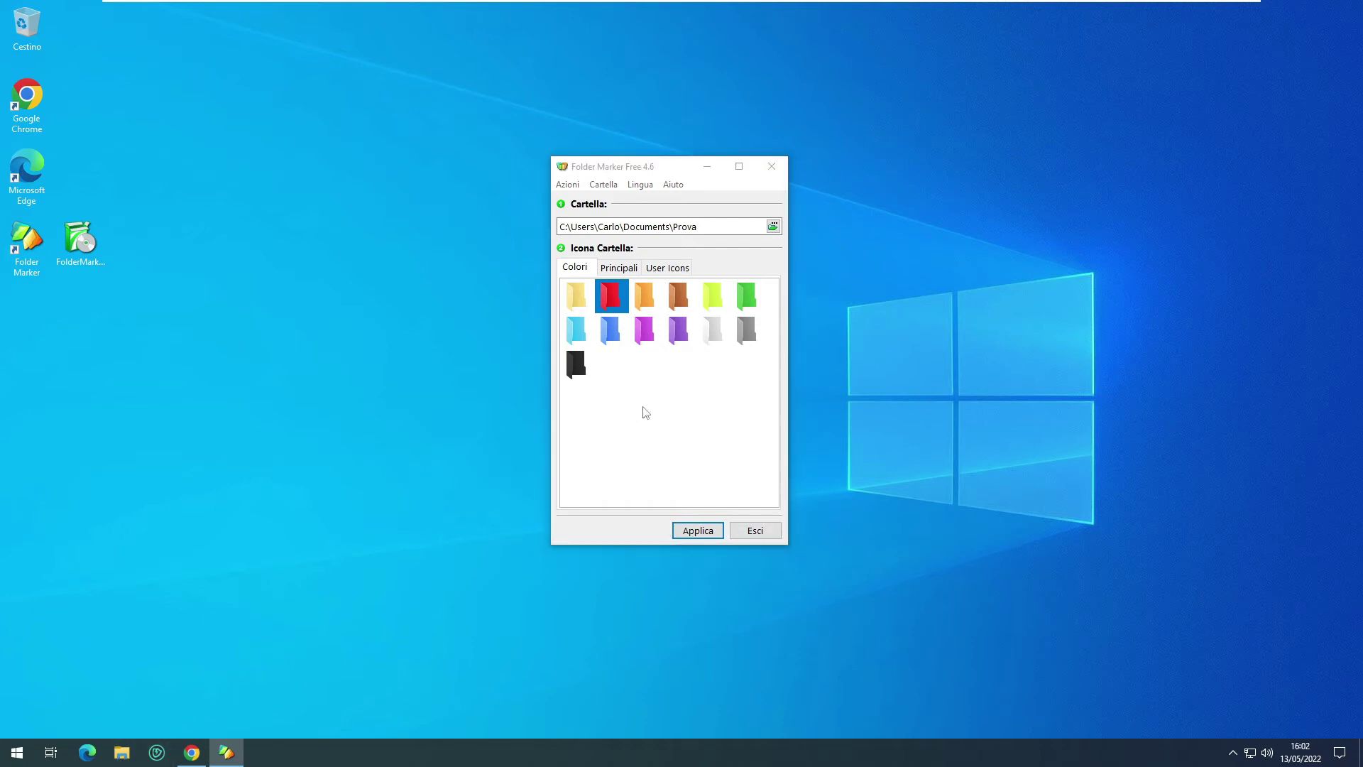
- Open the Documenti folder in File Explorer and check the icon of the Prova folder
key(super+e)
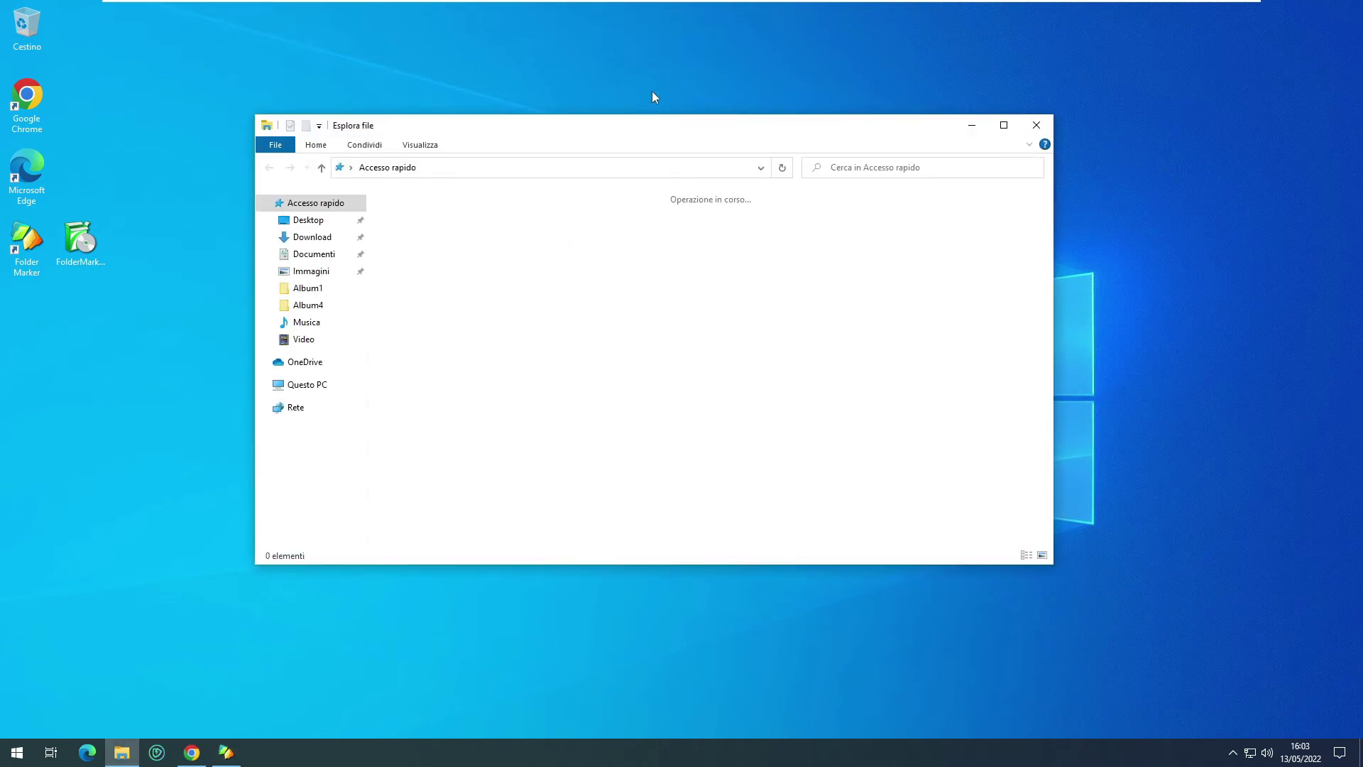
click(324, 256)
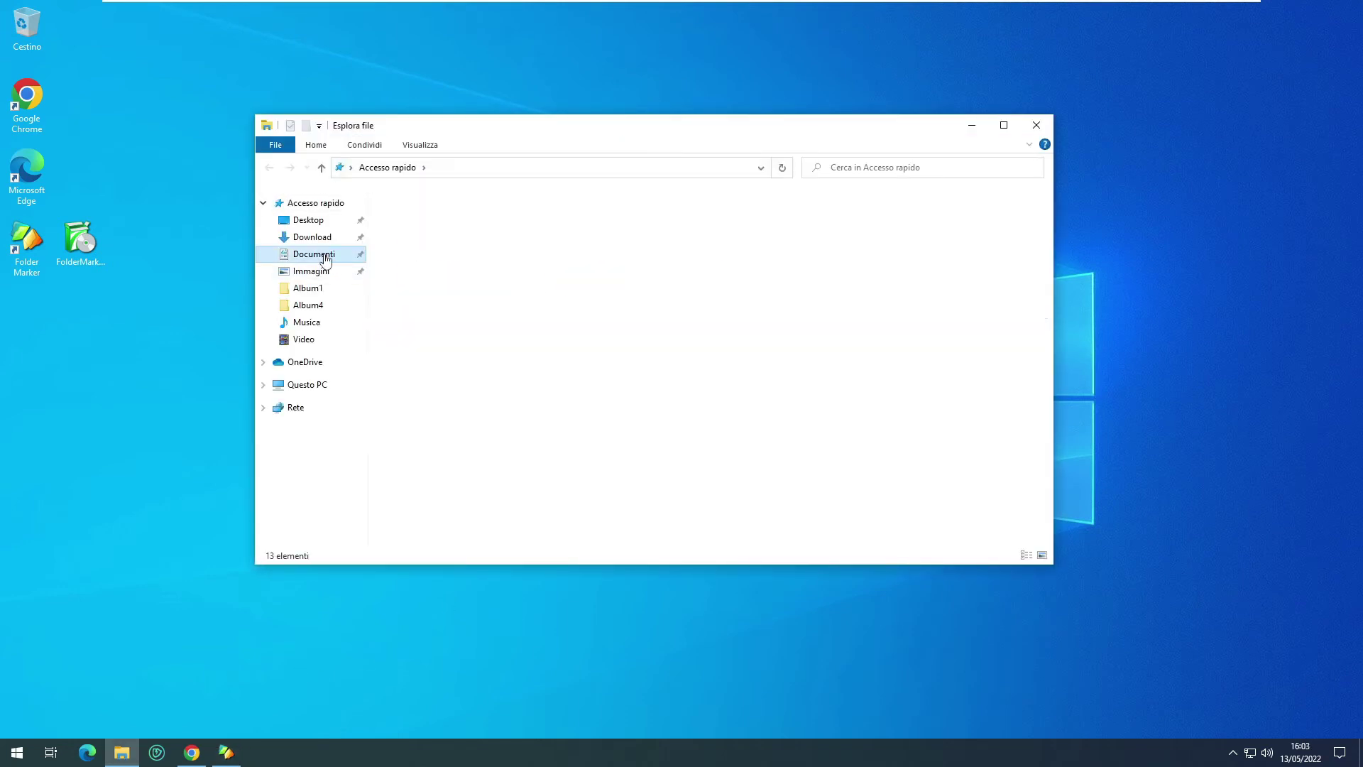
click(417, 229)
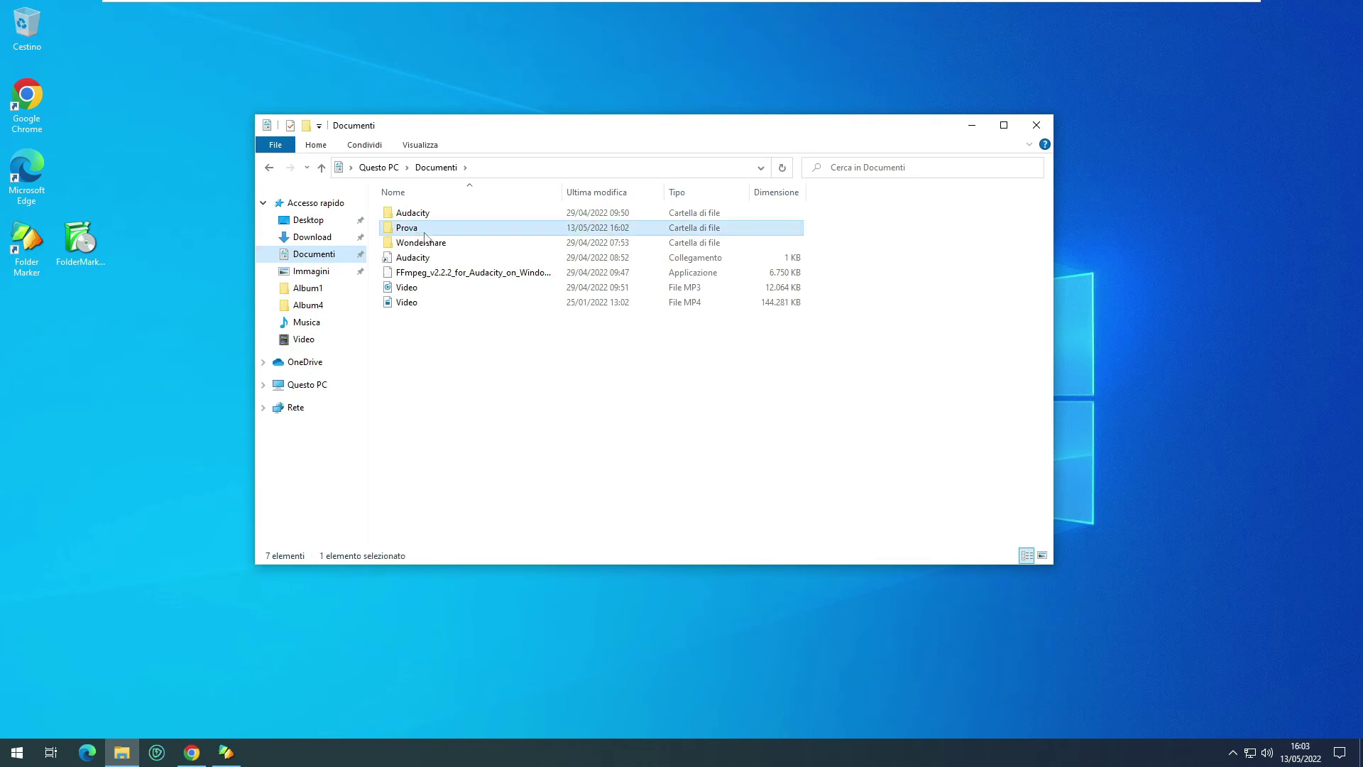
mouse_move(587, 128)
mouse_down()
mouse_move(1211, 164)
mouse_move(505, 131)
mouse_move(517, 127)
mouse_up()
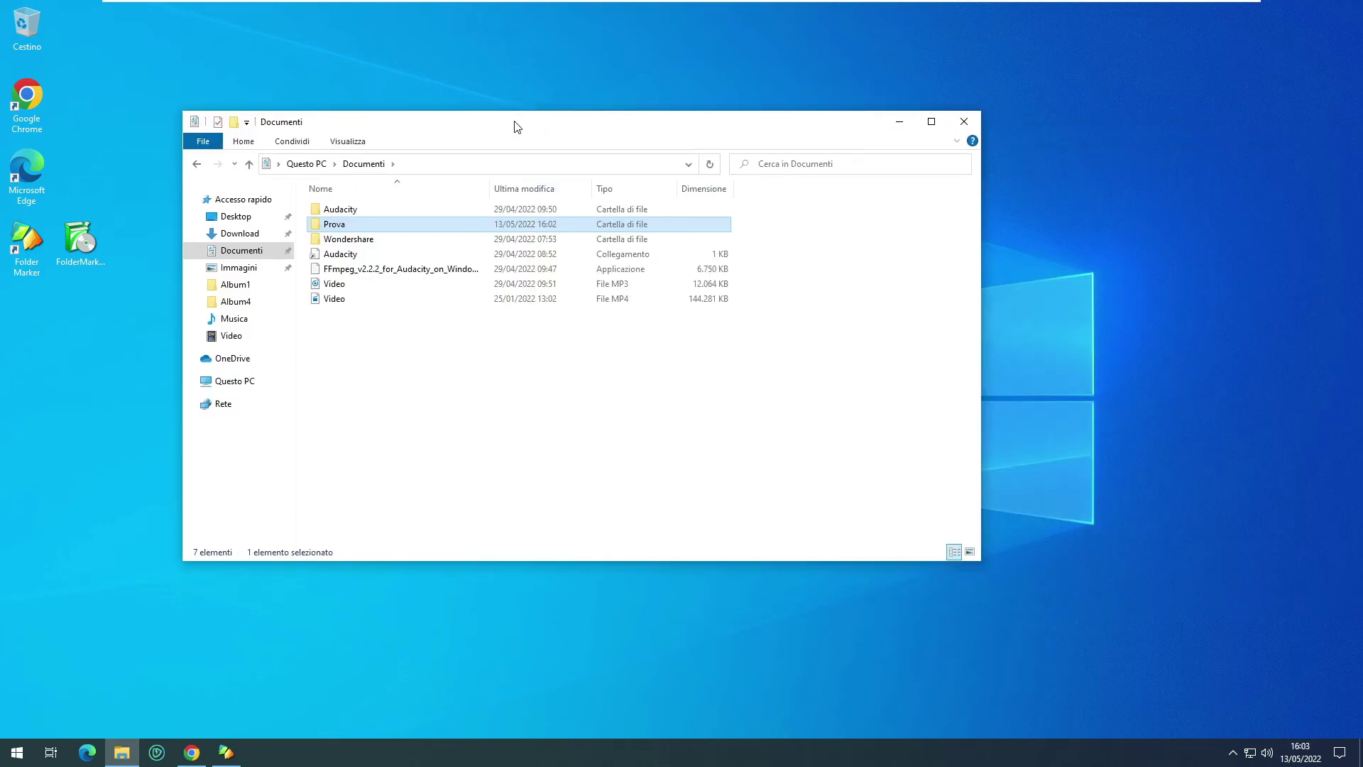
right_click(340, 220)
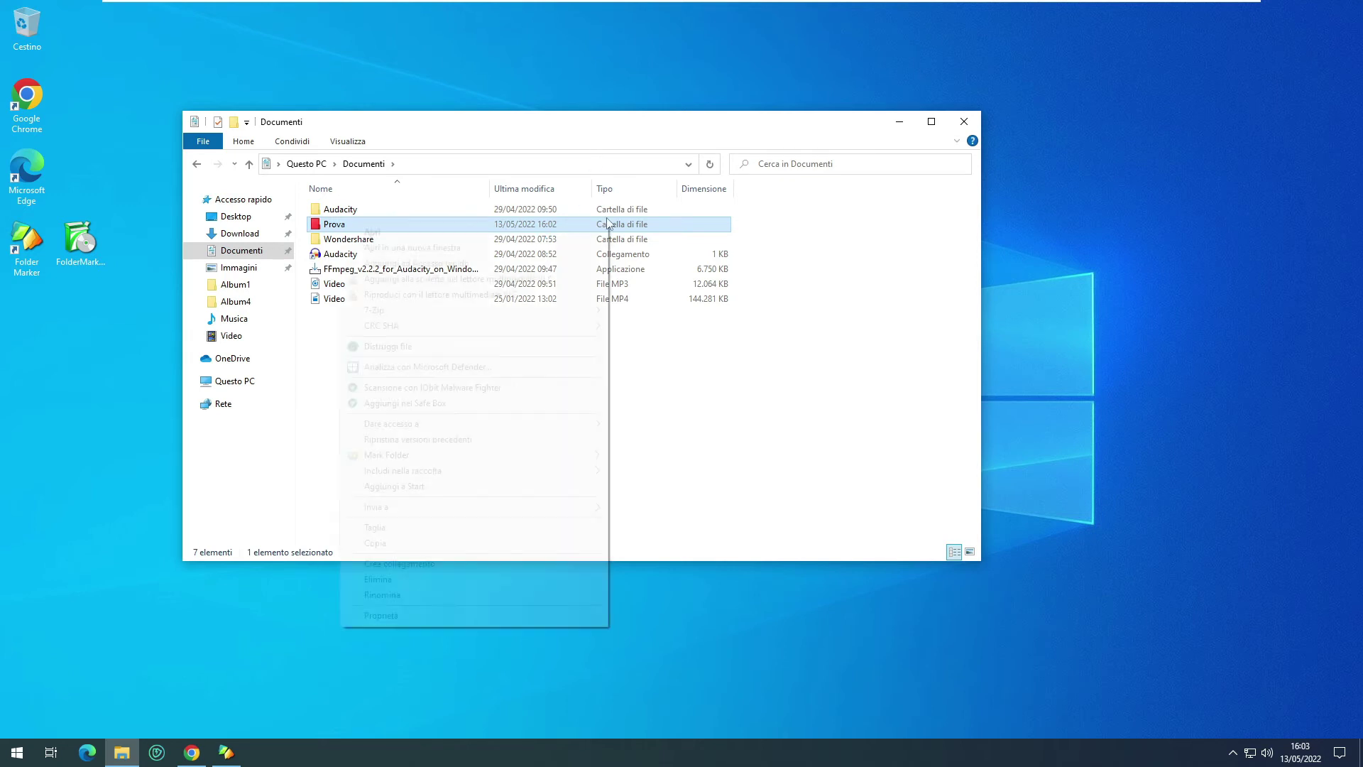
click(750, 422)
drag(606, 128, 662, 129)
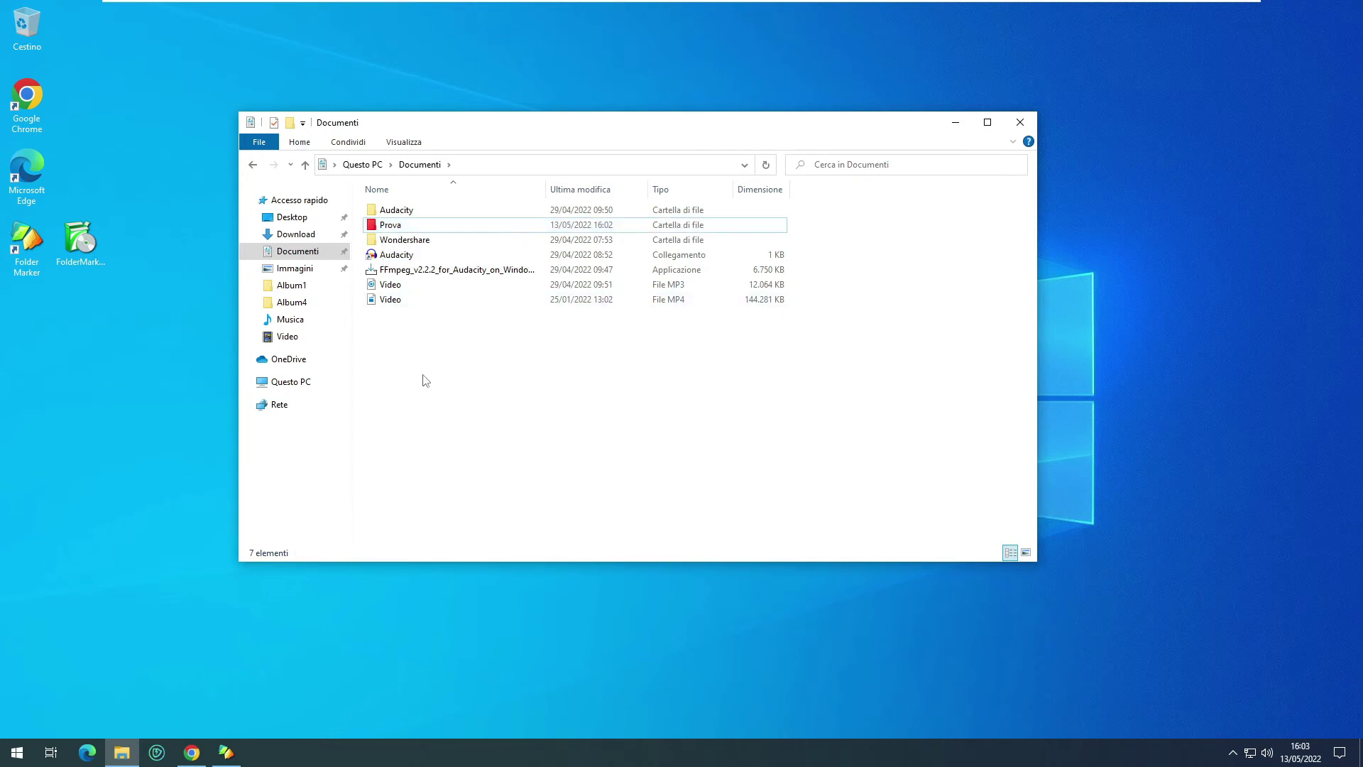
- Create a new folder named Prova2 in Documenti
right_click(409, 332)
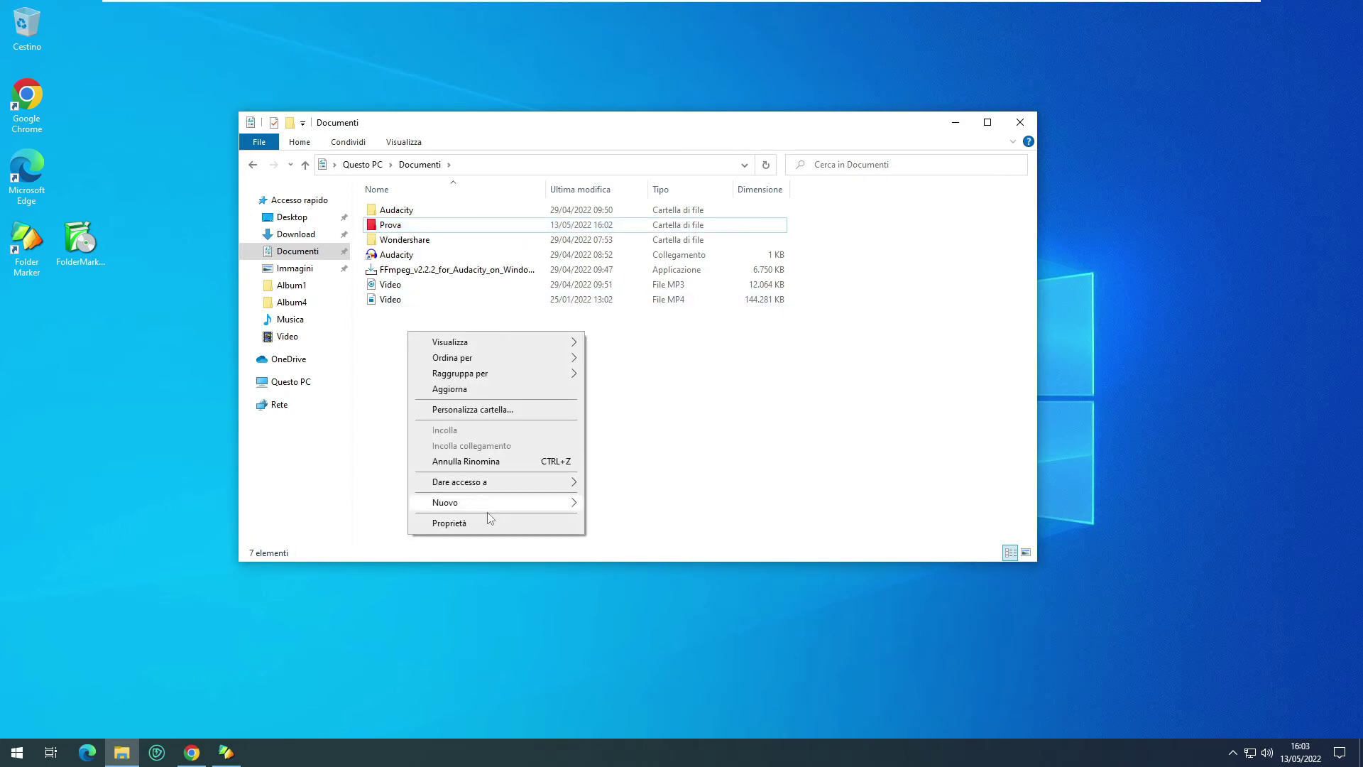
mouse_move(489, 503)
click(617, 504)
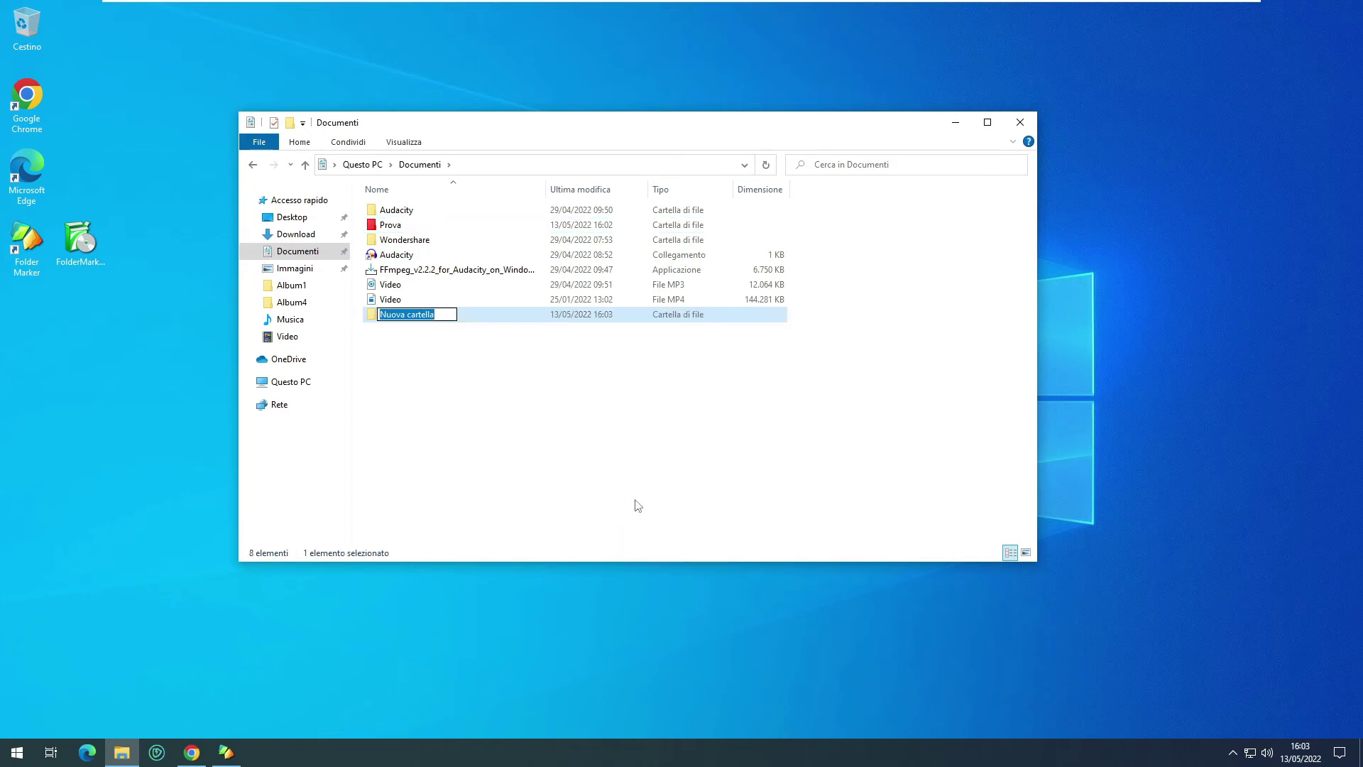
text(Prova2)
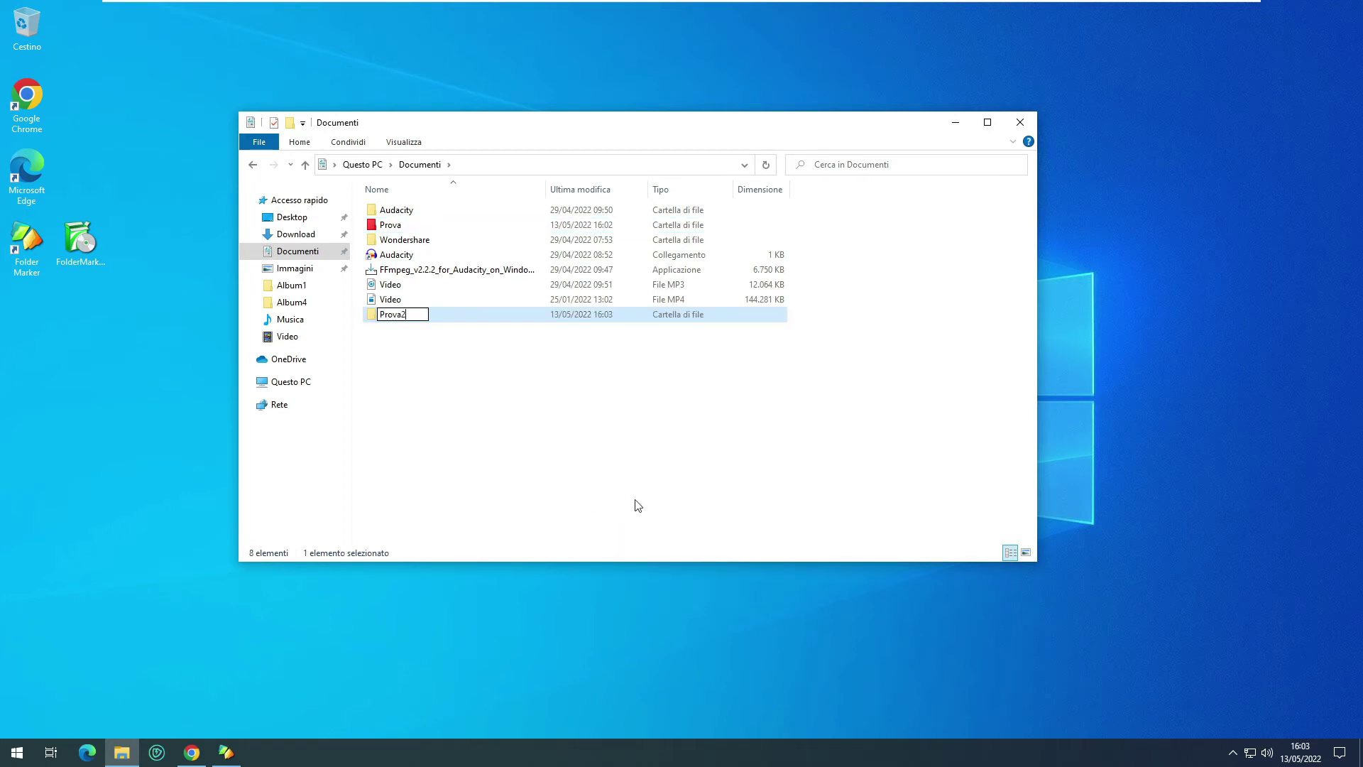
key(Return)
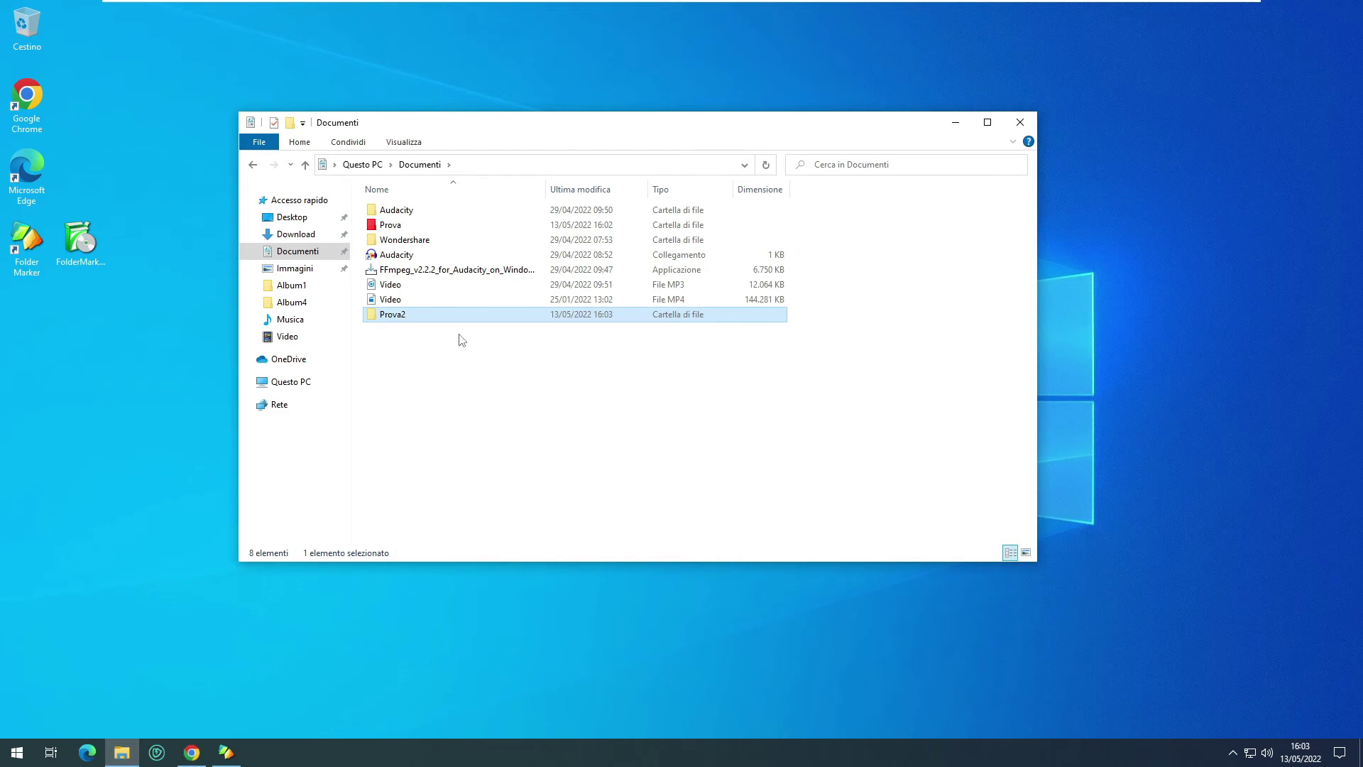
- Mark the Prova2 folder with the Verde colour through Mark Folder
right_click(401, 313)
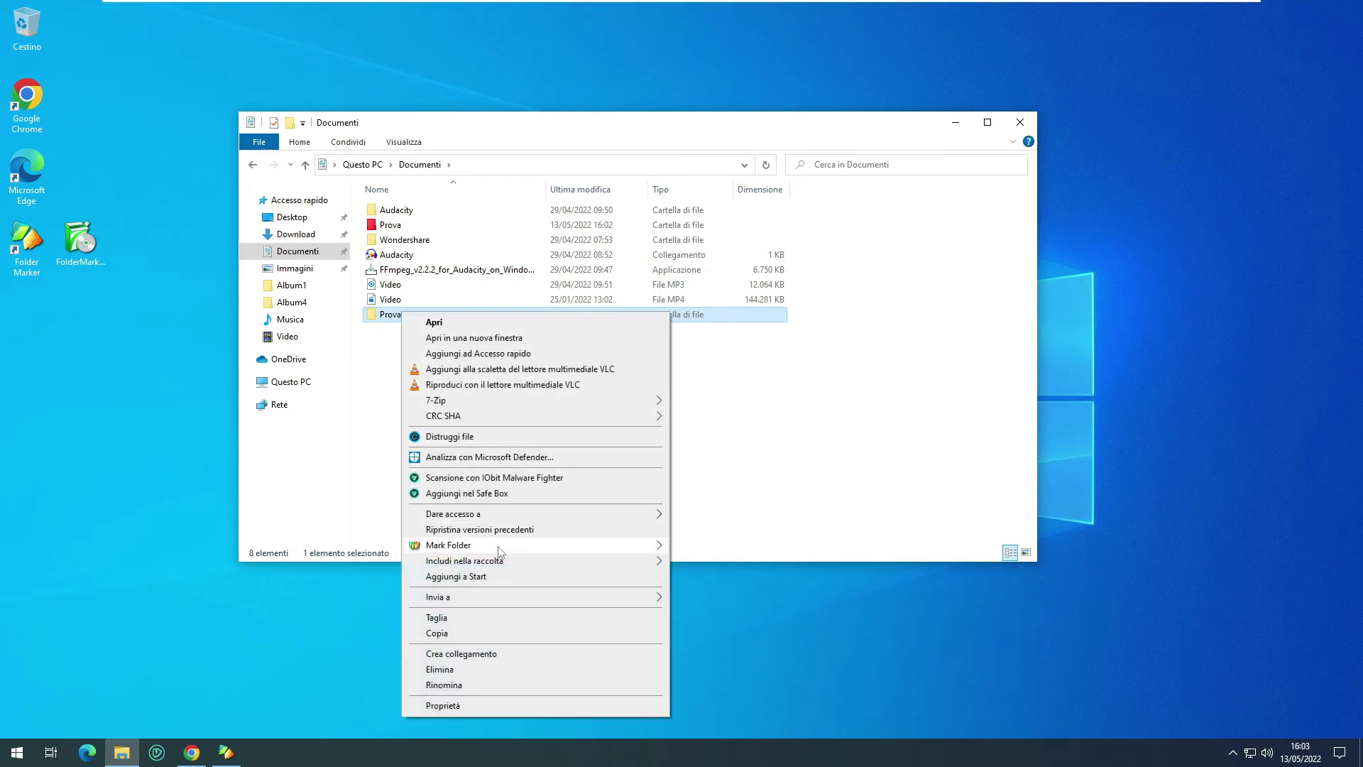
mouse_move(478, 548)
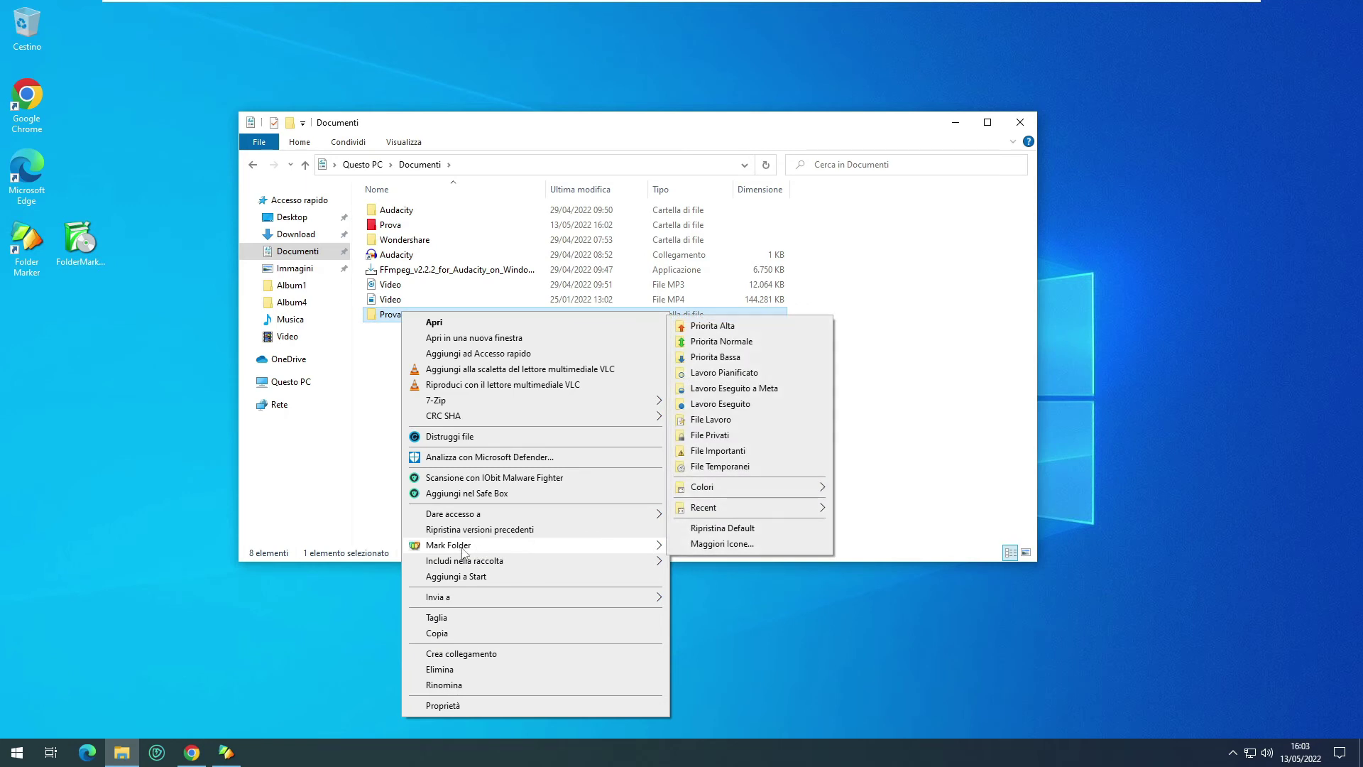
mouse_move(740, 488)
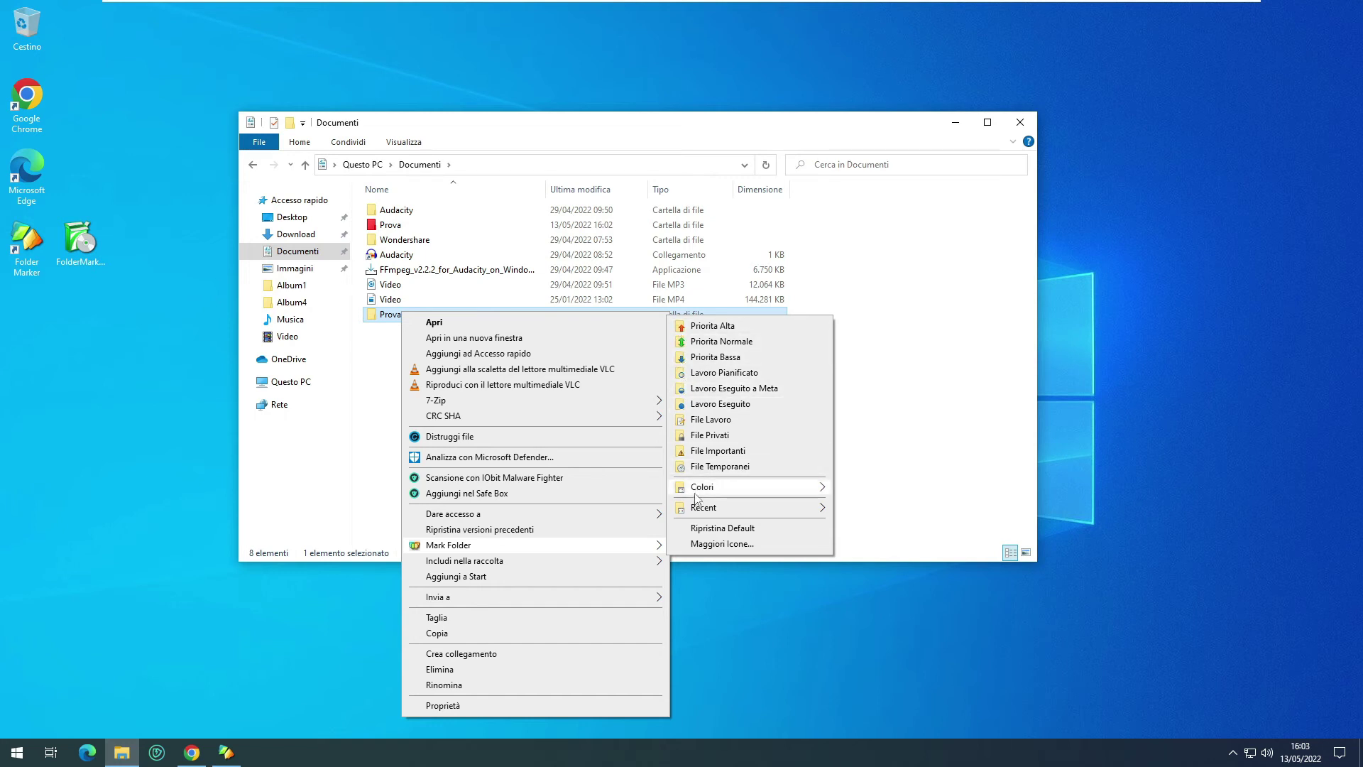
mouse_move(696, 489)
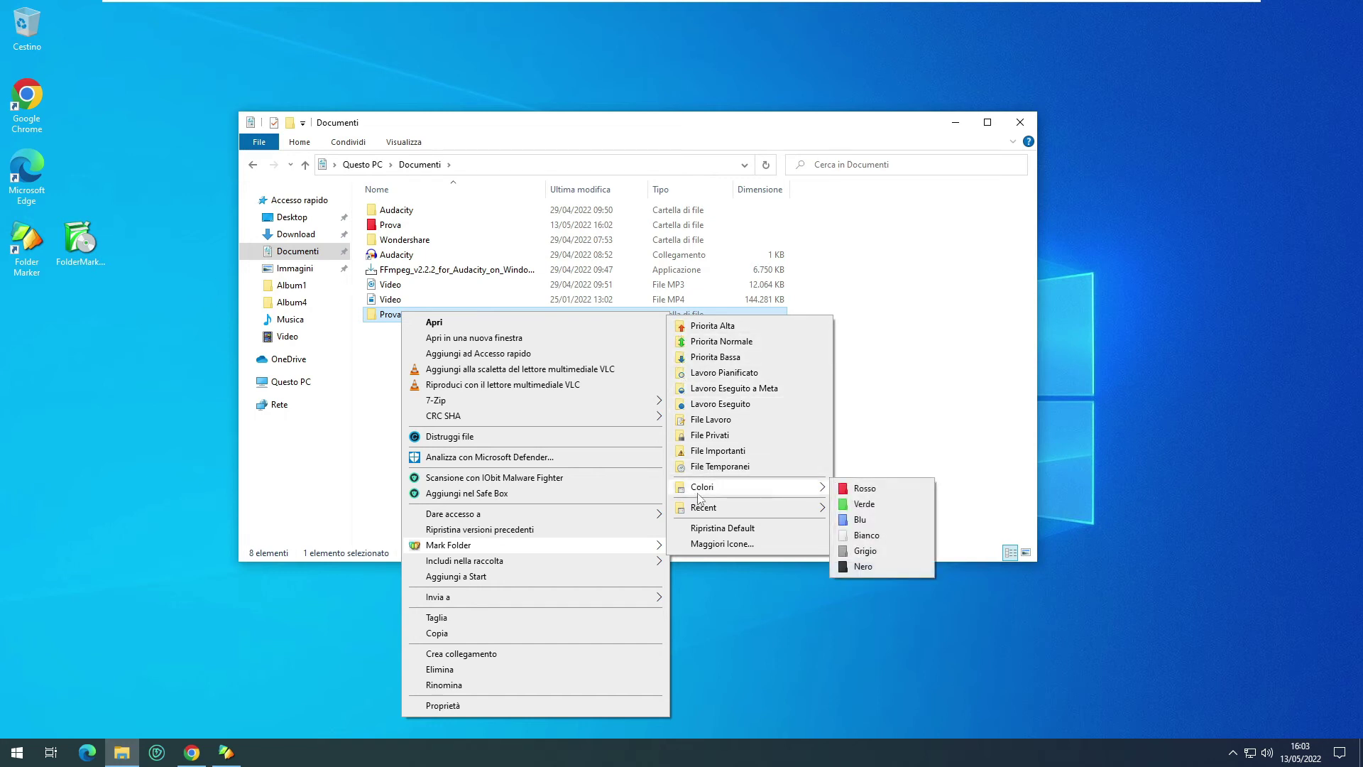
click(883, 505)
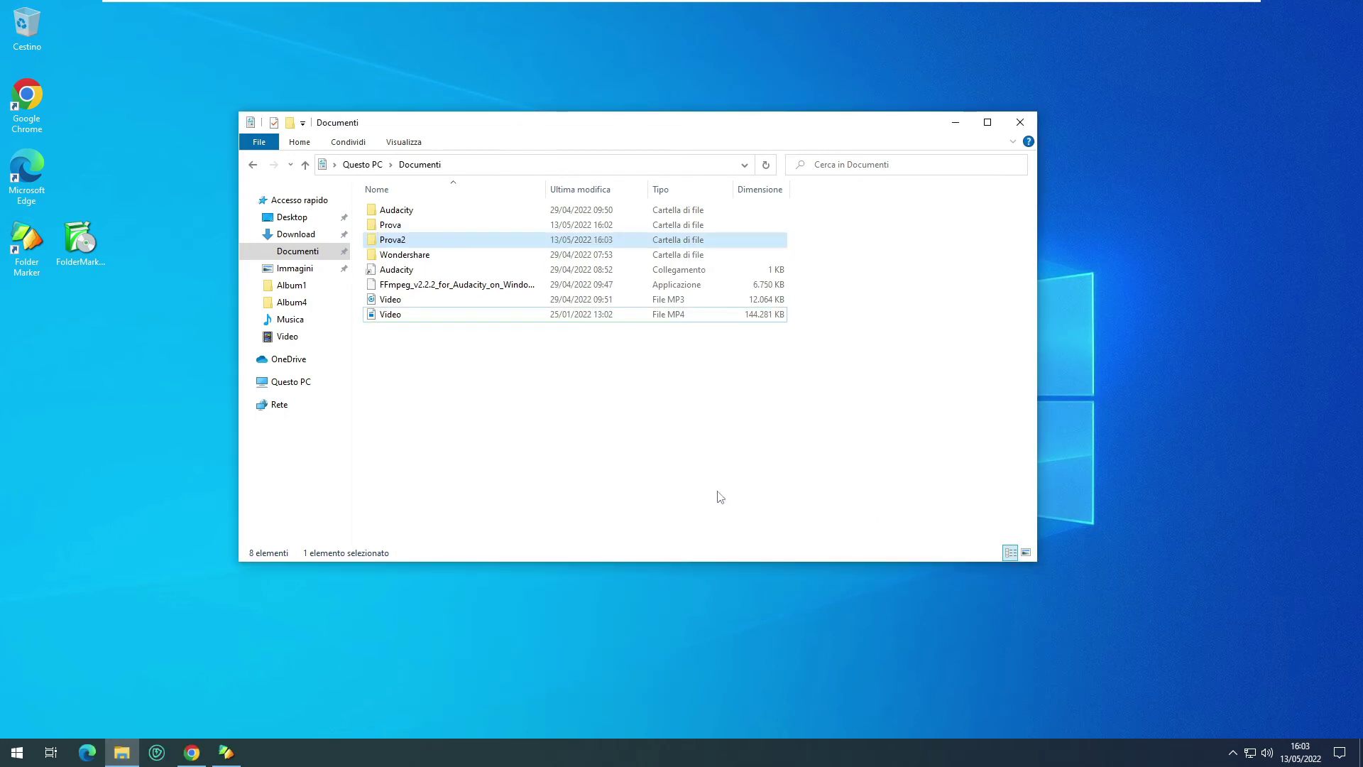
click(739, 490)
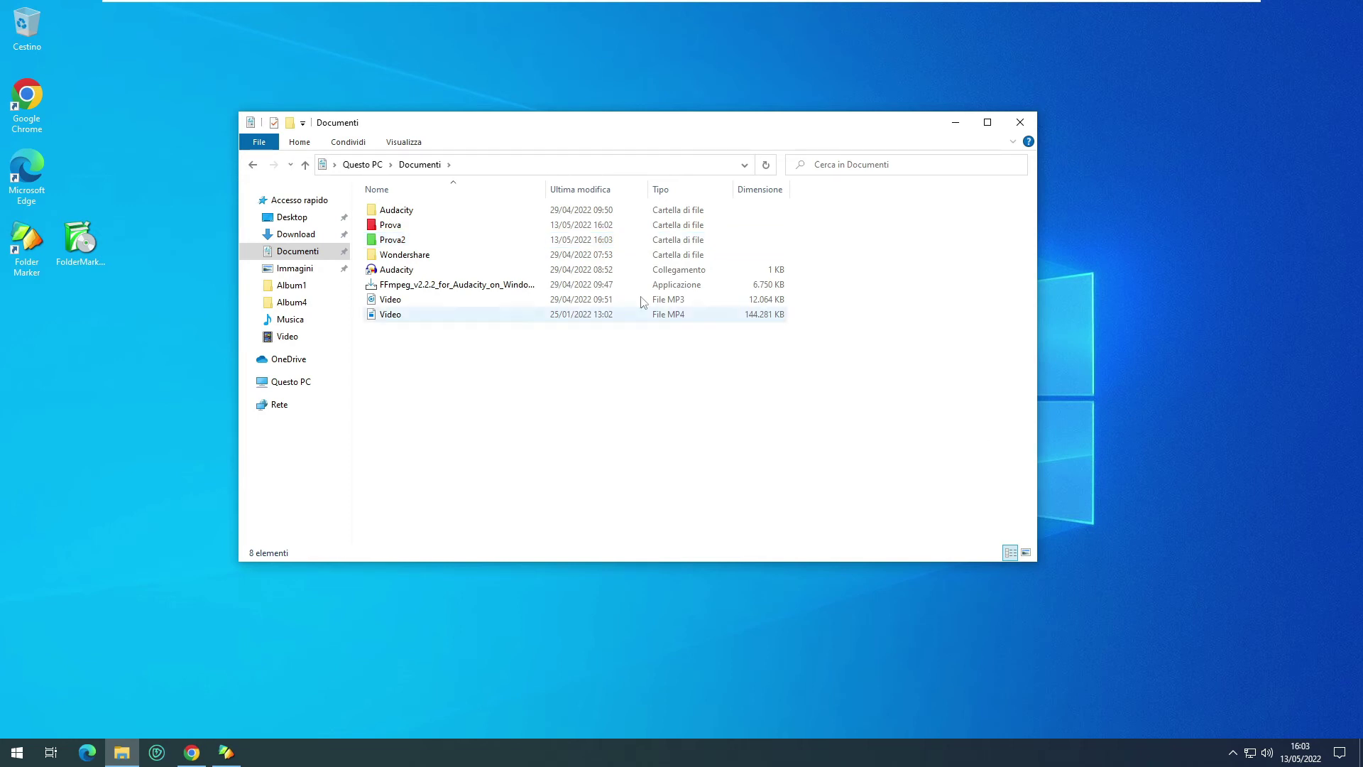
- Examine the coloured folders in Documenti, look inside Prova and at Questo PC, and return to Documenti
drag(565, 135, 603, 133)
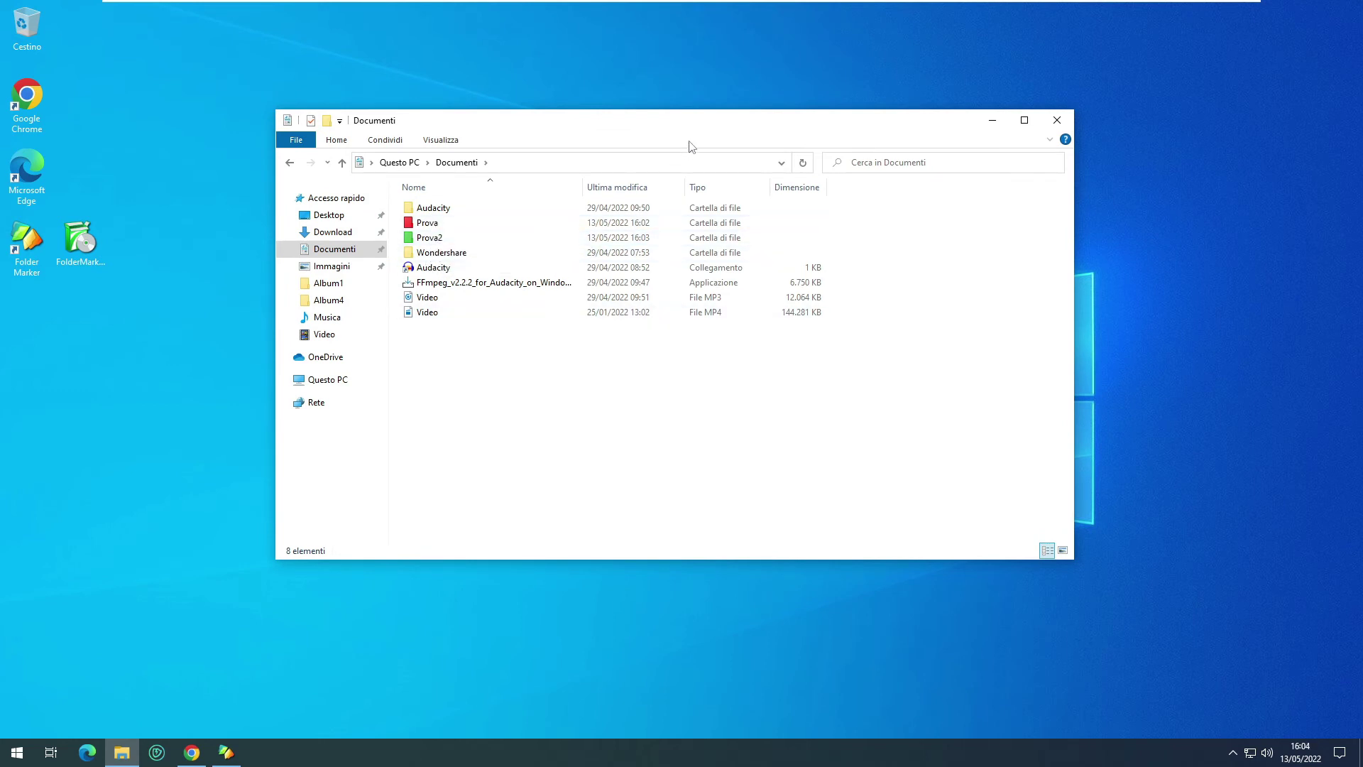
mouse_move(696, 123)
mouse_down()
mouse_move(754, 298)
mouse_move(738, 423)
mouse_move(710, 130)
mouse_up()
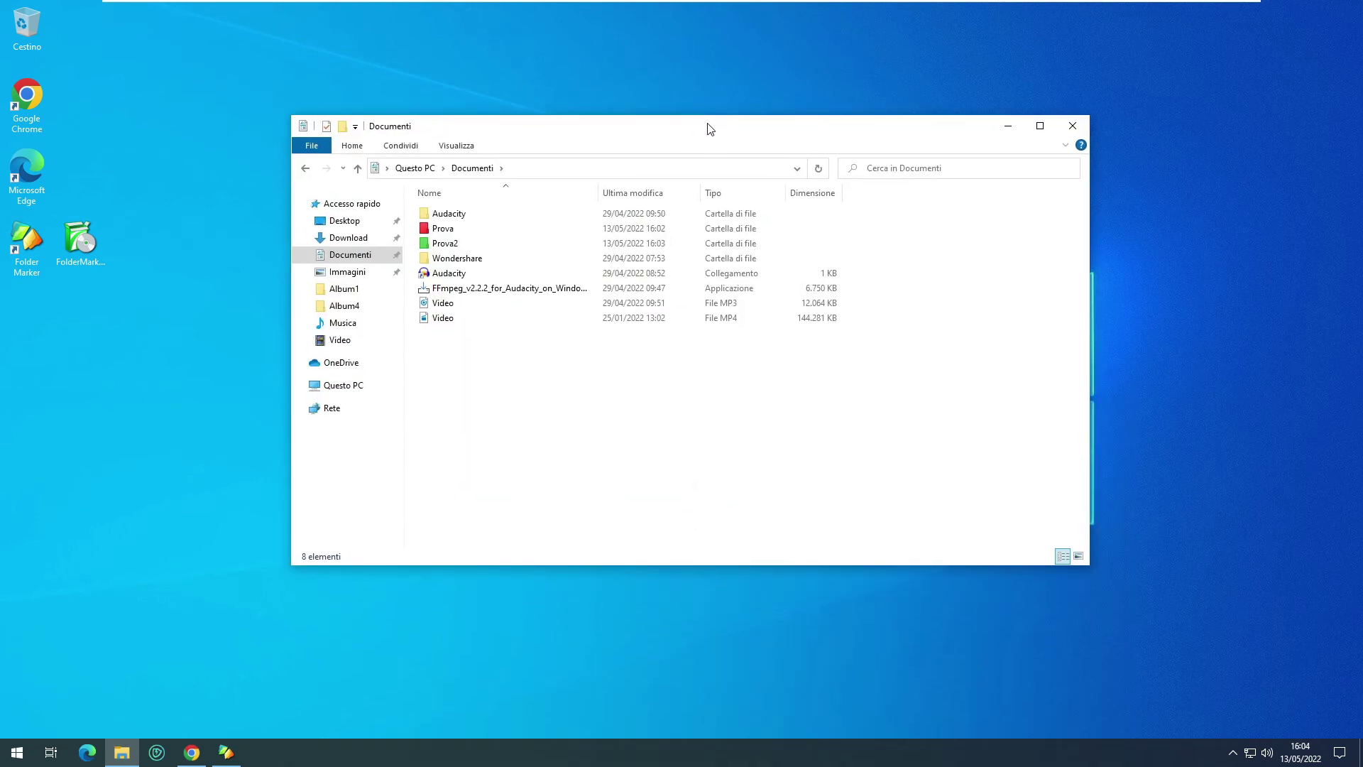
click(448, 231)
click(455, 258)
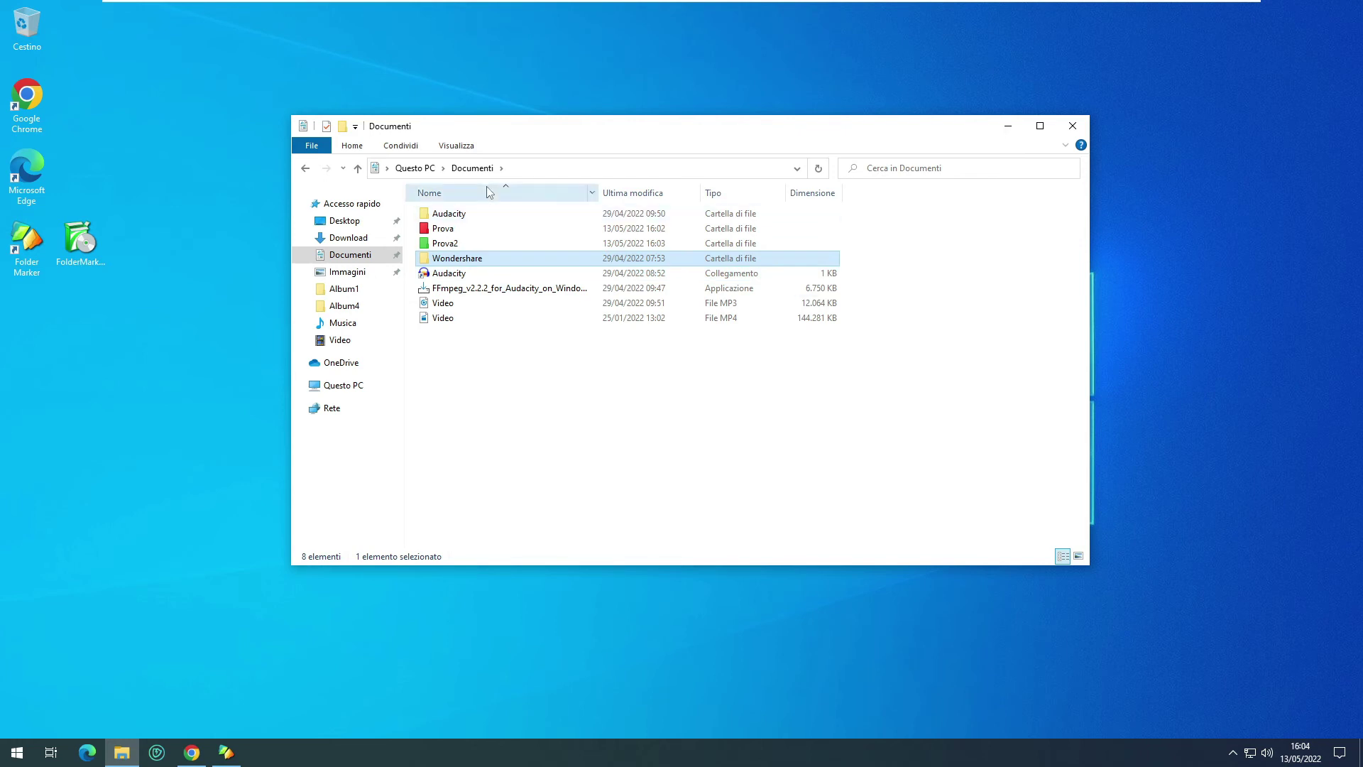
click(497, 228)
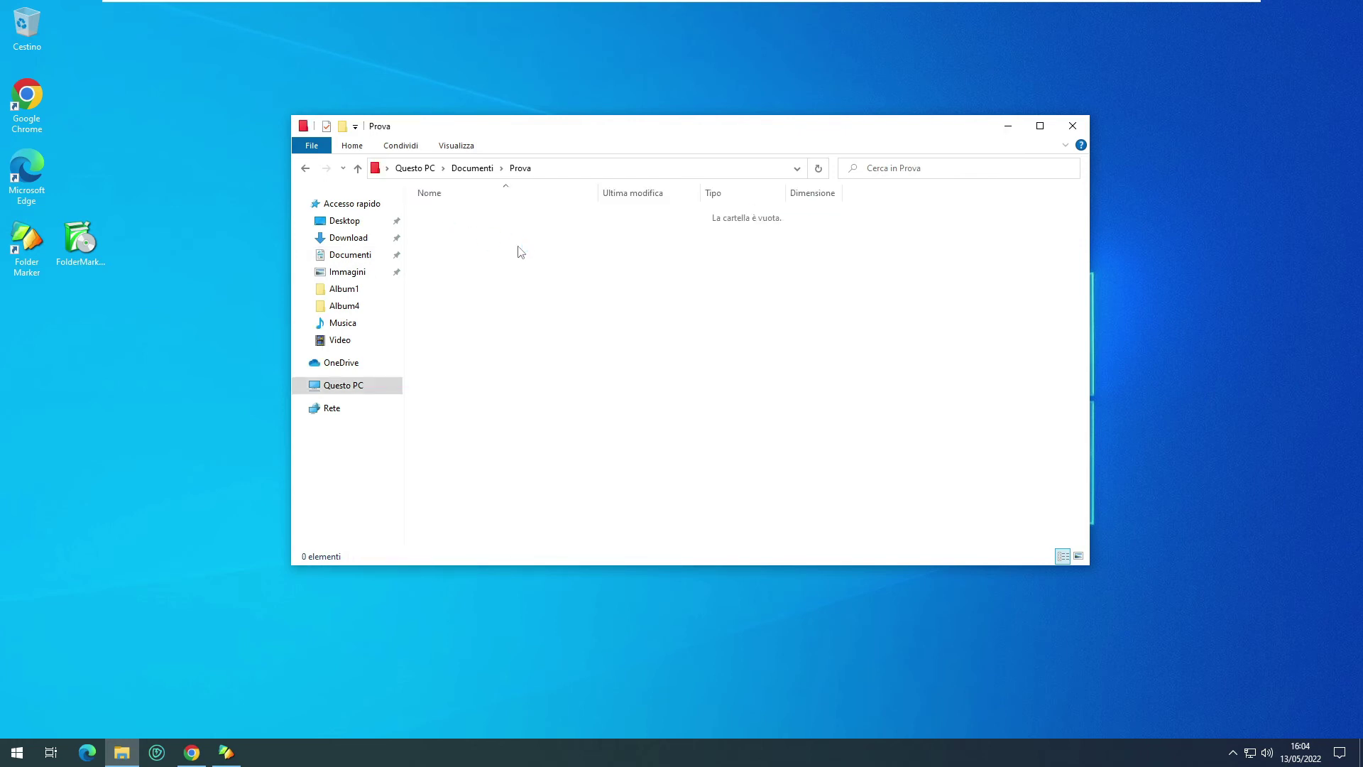
click(489, 170)
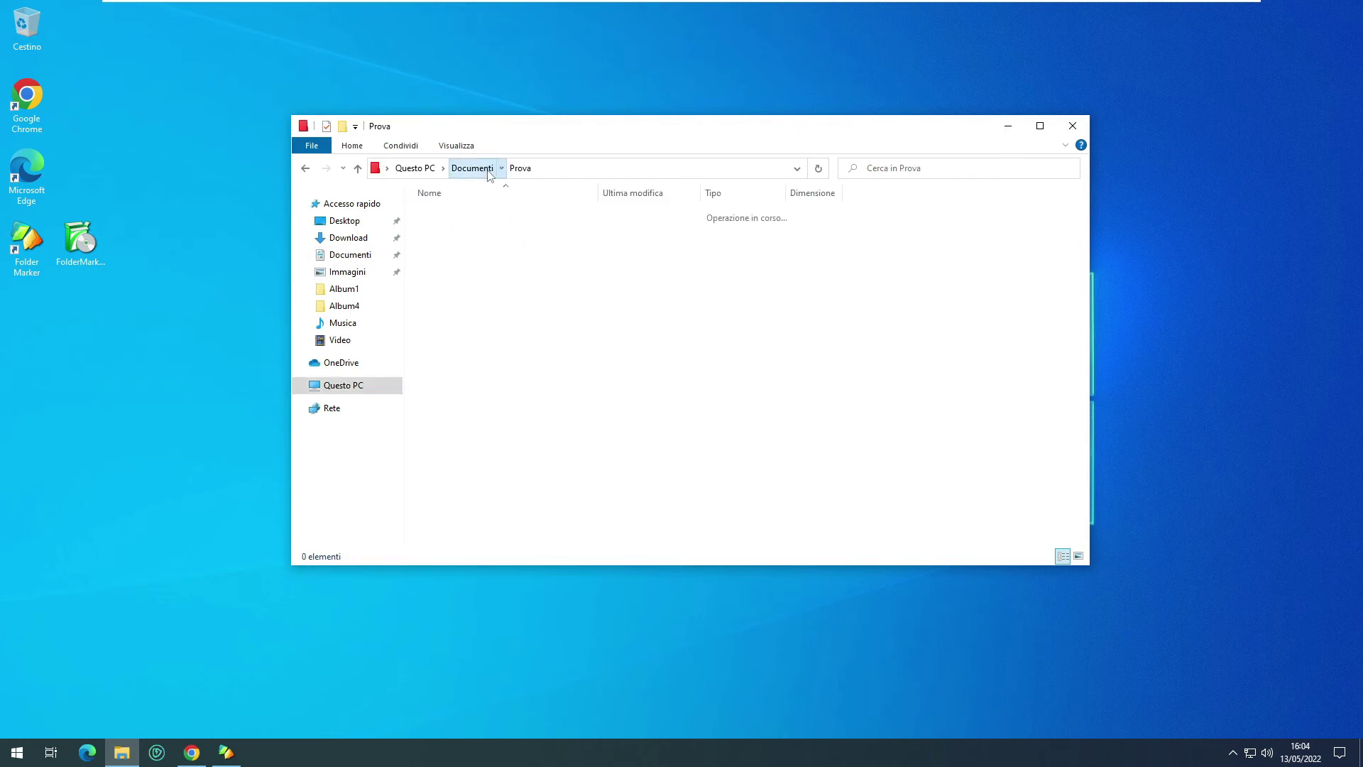
click(431, 172)
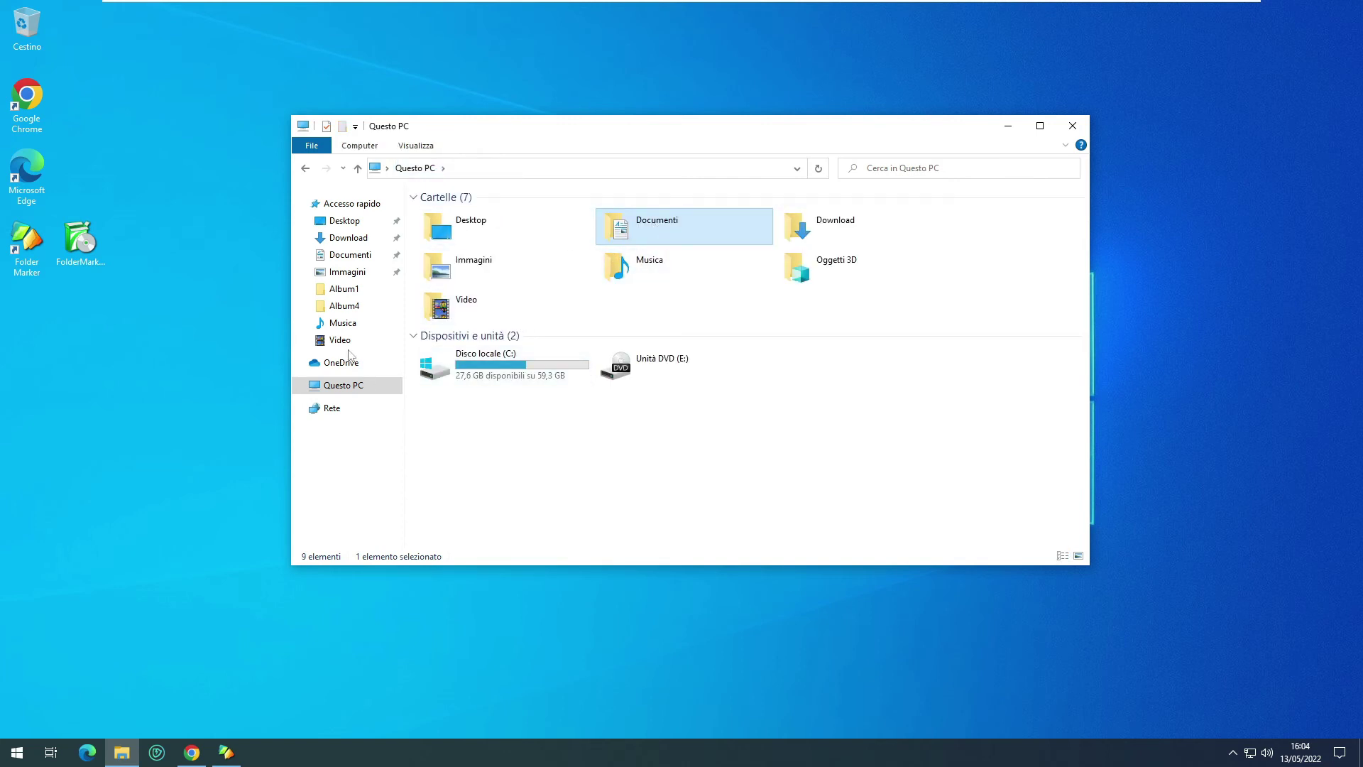
click(350, 254)
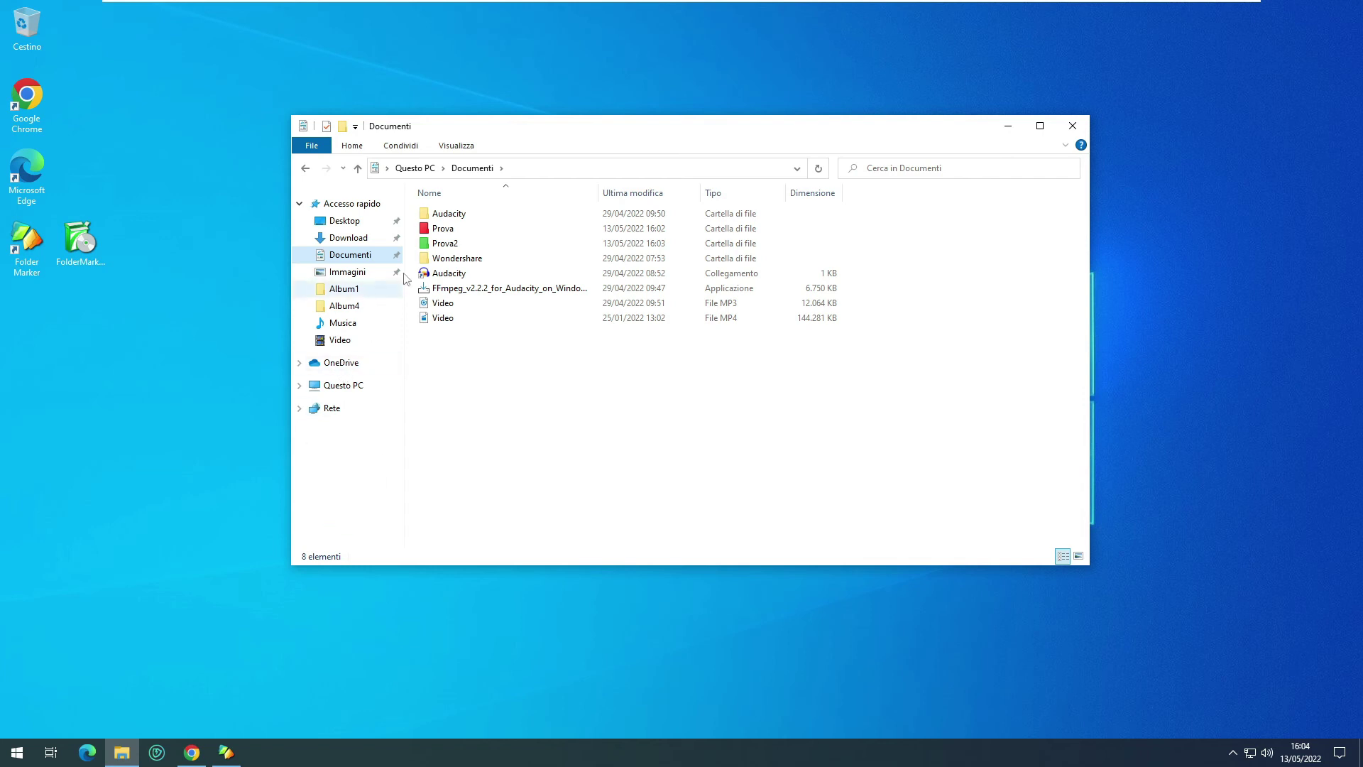
- Uncover the Folder Marker window, reposition it, and close the Documenti window
mouse_move(689, 131)
mouse_down()
mouse_move(887, 287)
mouse_move(817, 378)
mouse_up()
drag(672, 166, 618, 121)
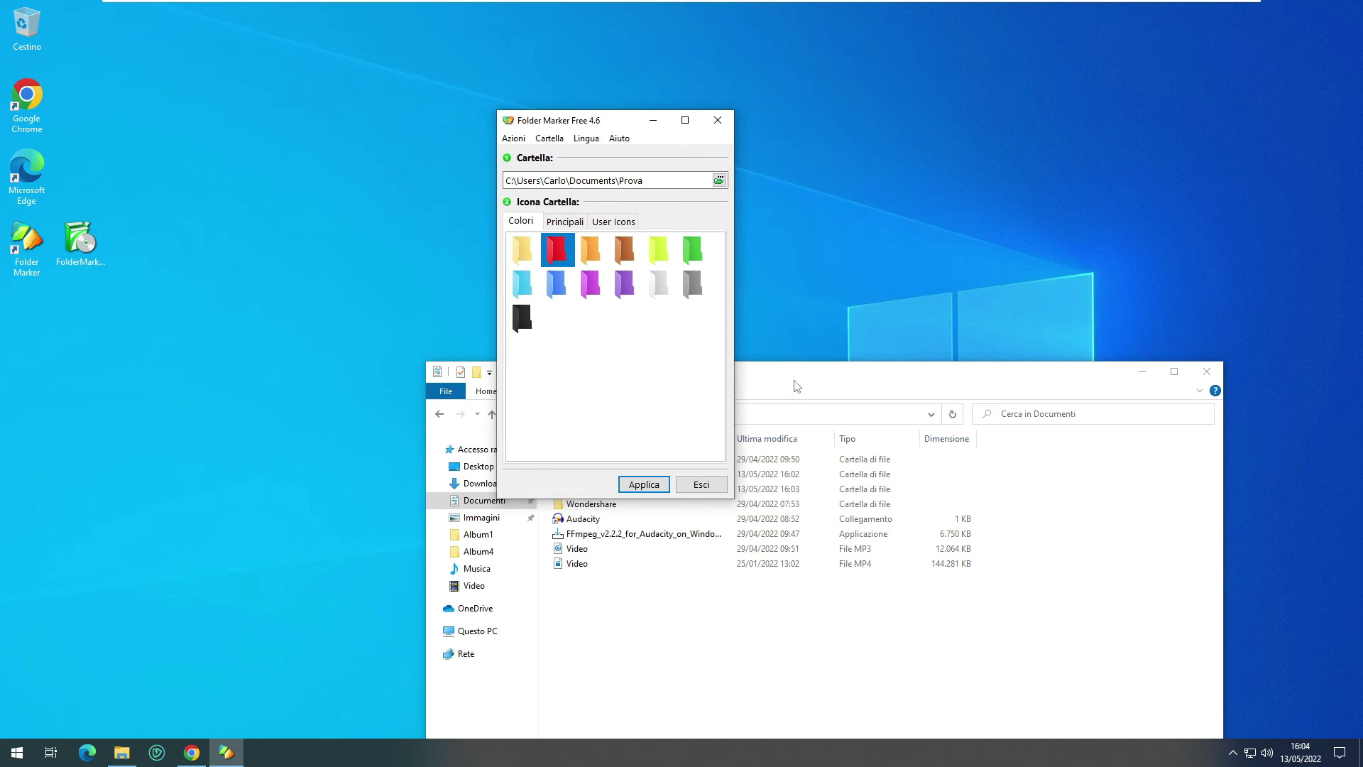
drag(791, 386, 874, 247)
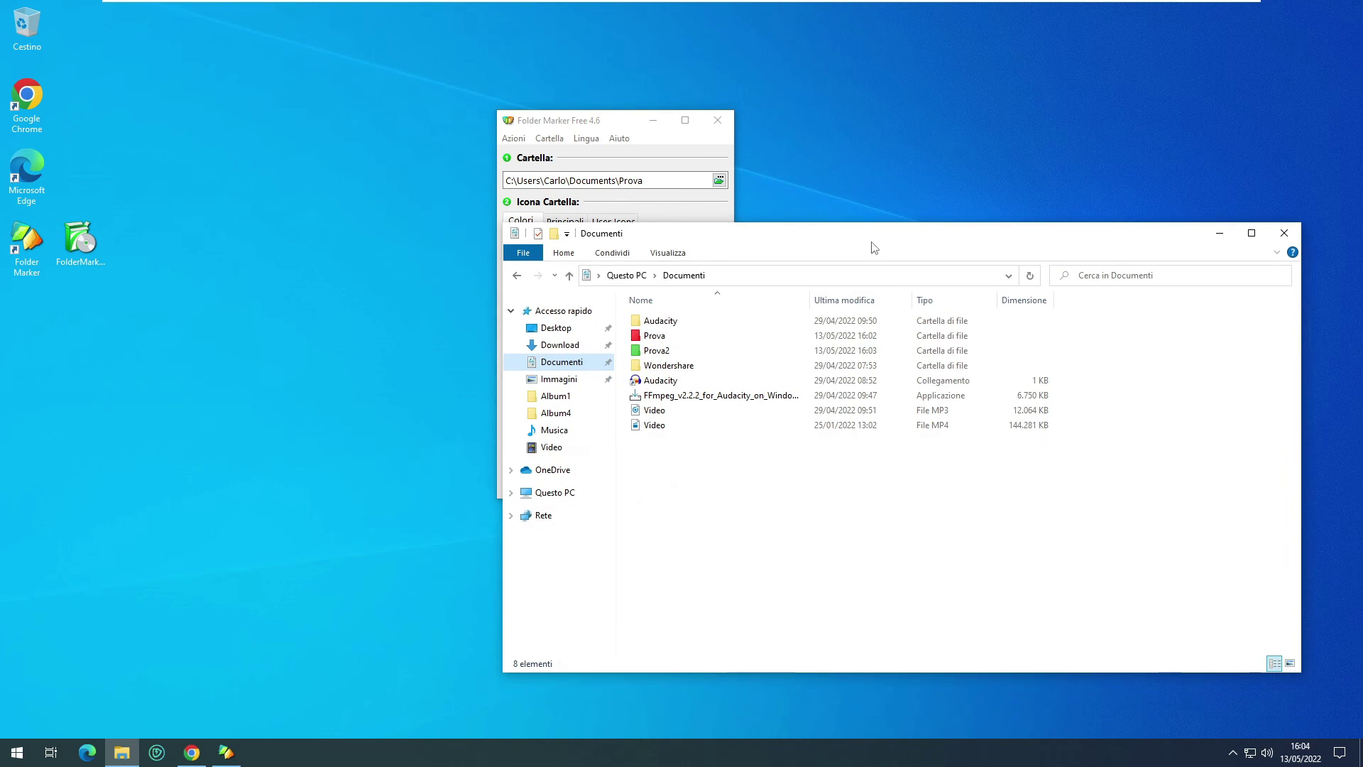
click(1289, 236)
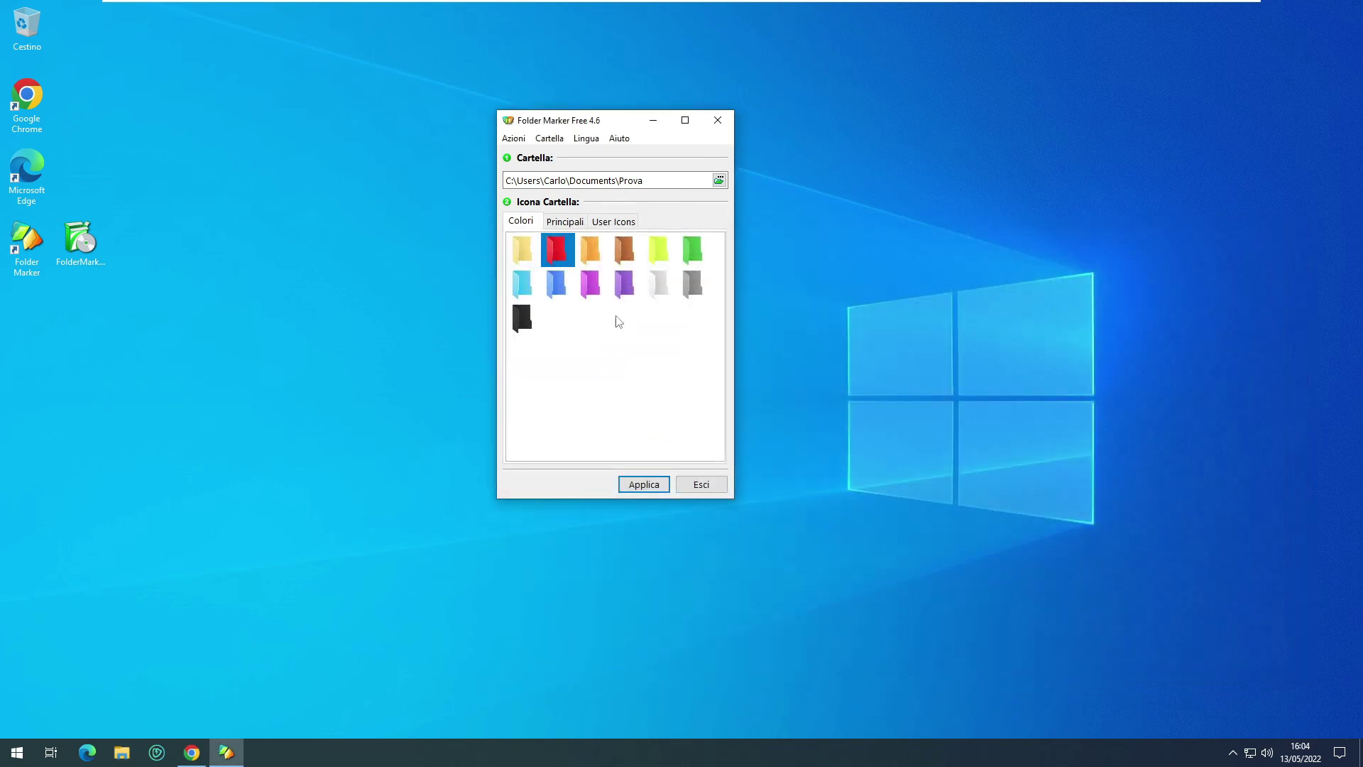